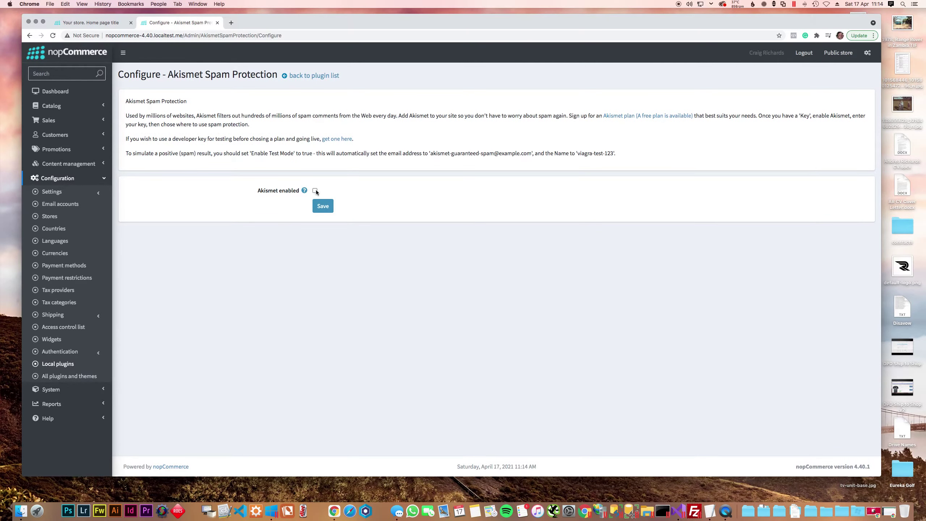
Step: Enable Akismet and save the plugin settings with the key left blank
left_click(315, 190)
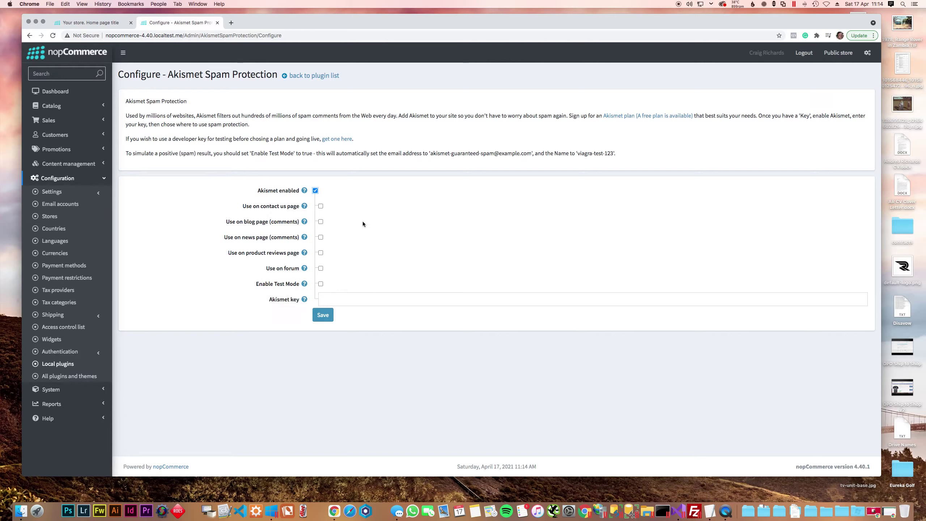
left_click(332, 315)
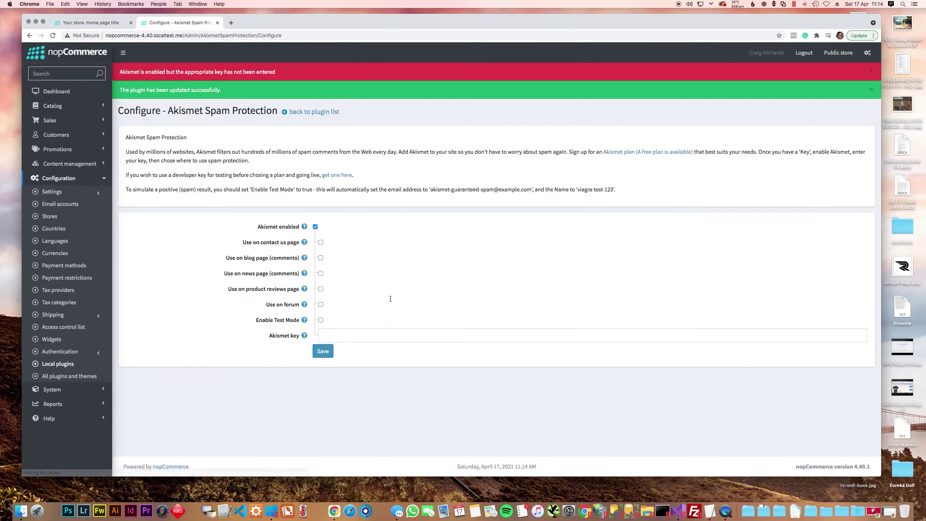
left_click_drag(119, 72, 282, 77)
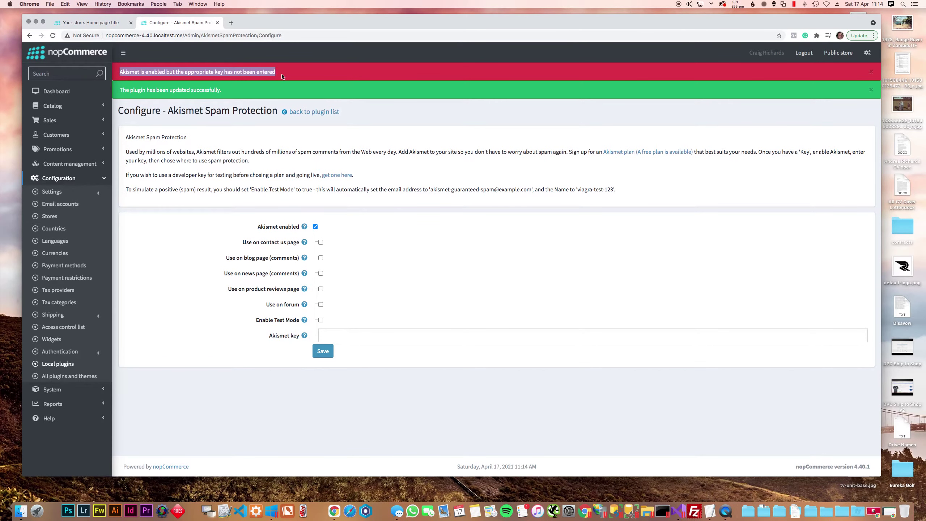
left_click(281, 77)
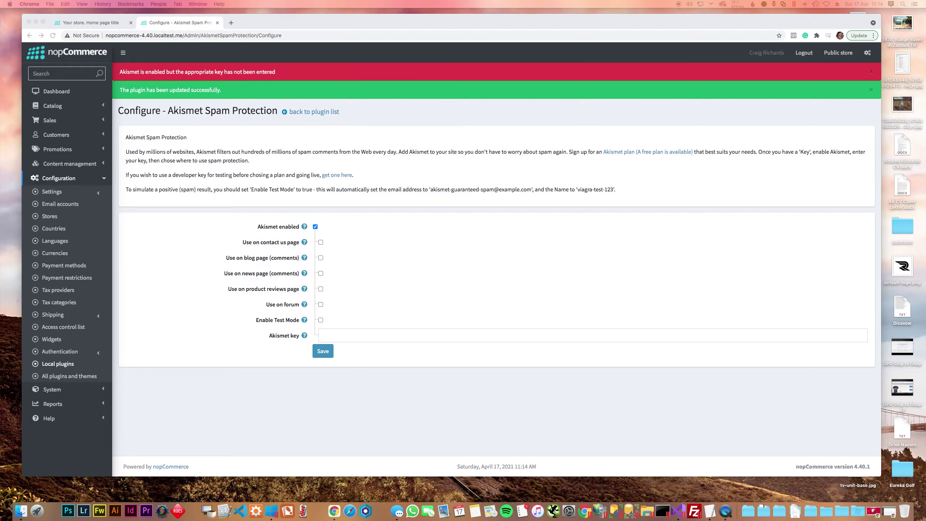
Step: Enter the Akismet key in the plugin configuration and save the settings
left_click(333, 336)
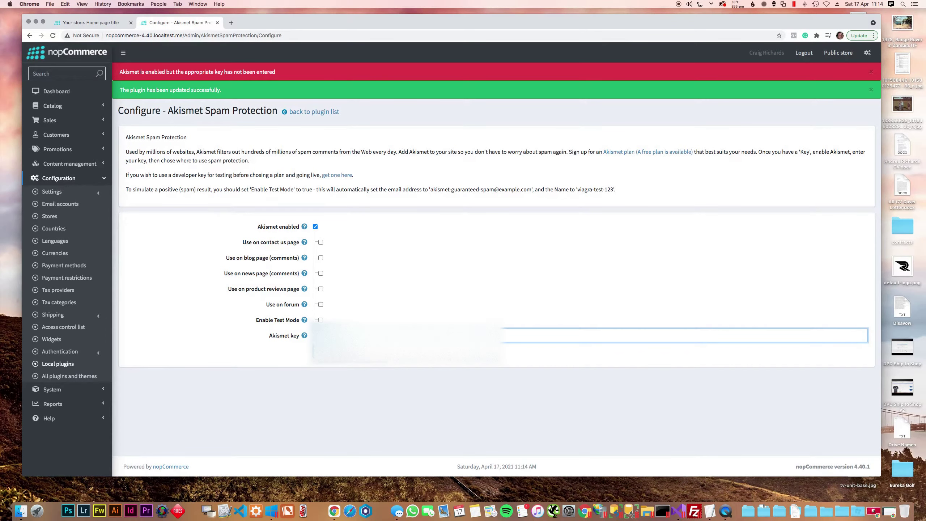
key("Return")
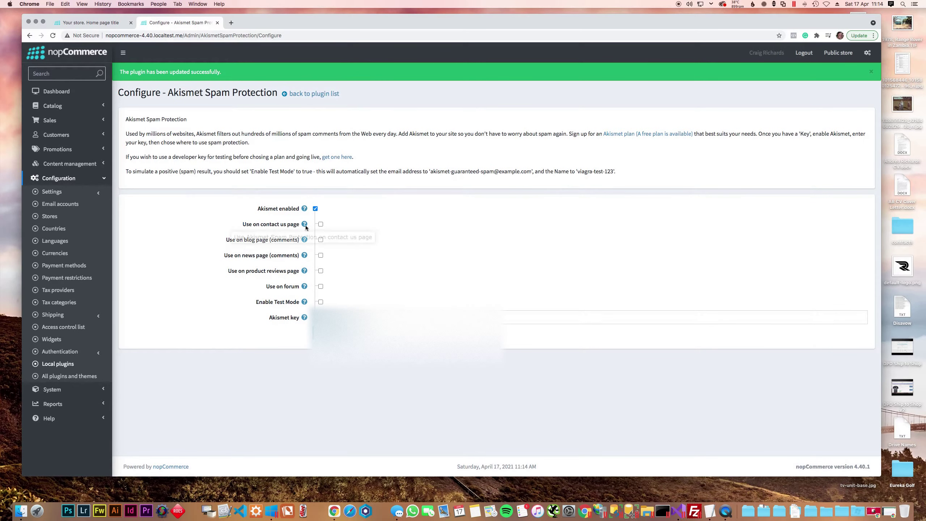
Step: Submit the enquiry "This is a test, and is not spam!" through the store's Contact Us page
left_click(83, 25)
scroll(181, 235, "down", 8)
scroll(181, 236, "down", 12)
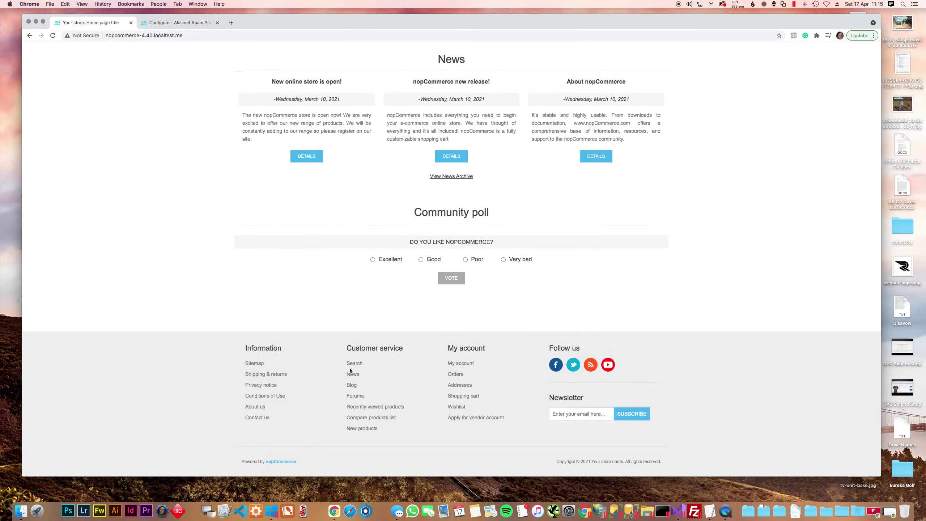
left_click(252, 419)
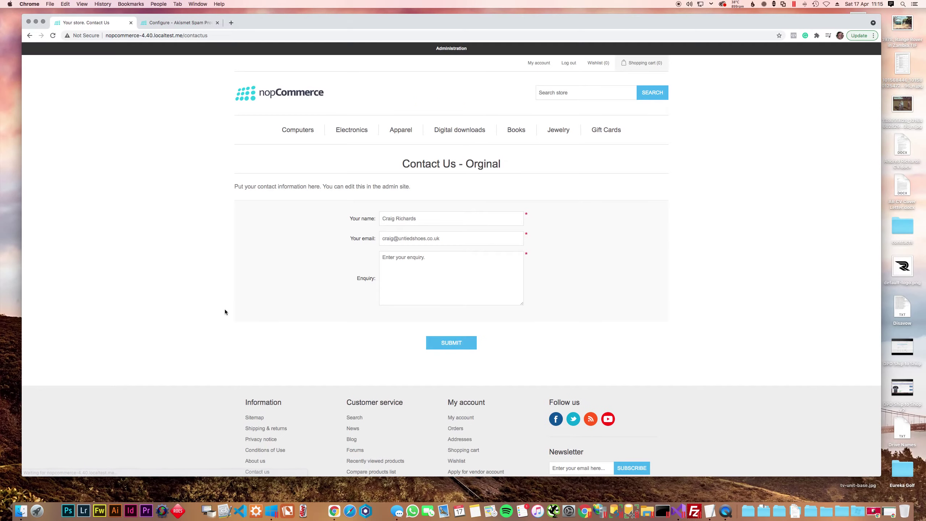
left_click(475, 258)
type("This is a tes")
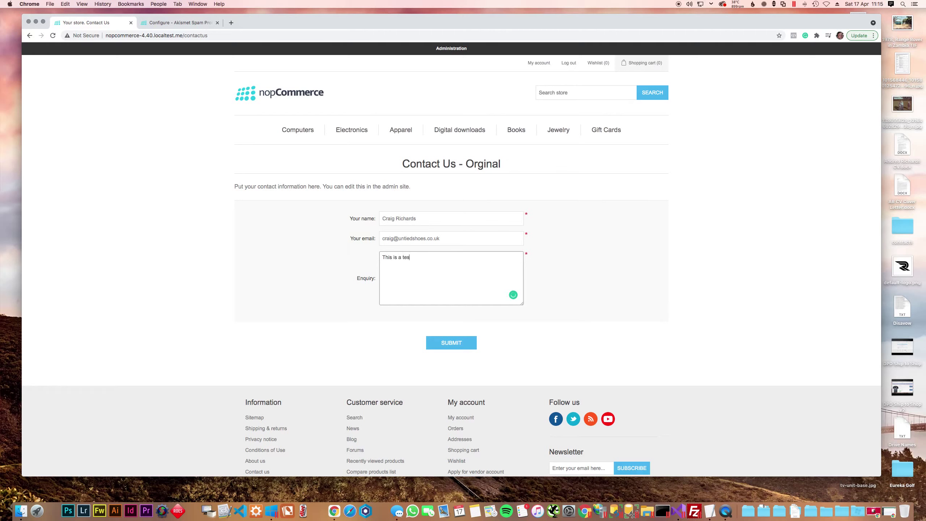
type("t, and is not spam!")
left_click(457, 336)
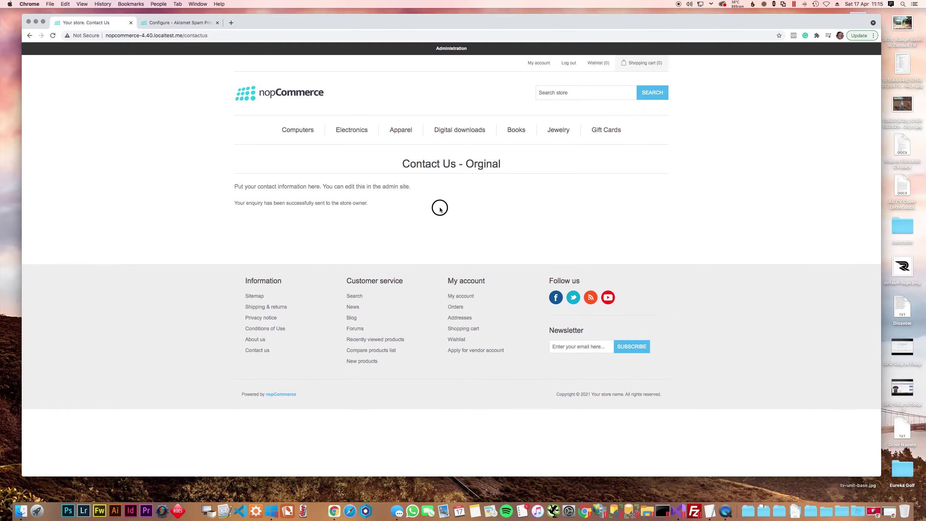
Step: Reload the Contact Us page to get a blank enquiry form
key("super+r")
left_click(478, 90)
left_click(282, 35)
key("Return")
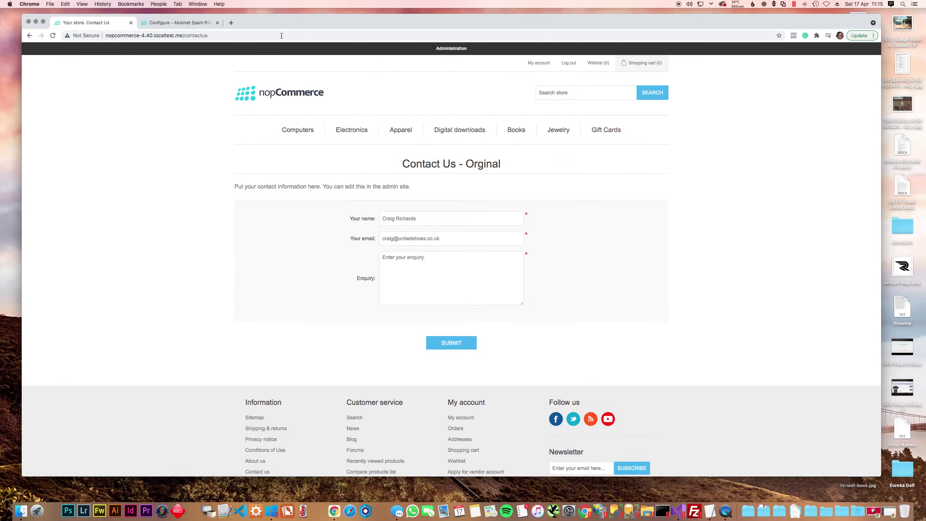
Step: Turn on Akismet protection for the contact us page in the plugin configuration and save
left_click(188, 22)
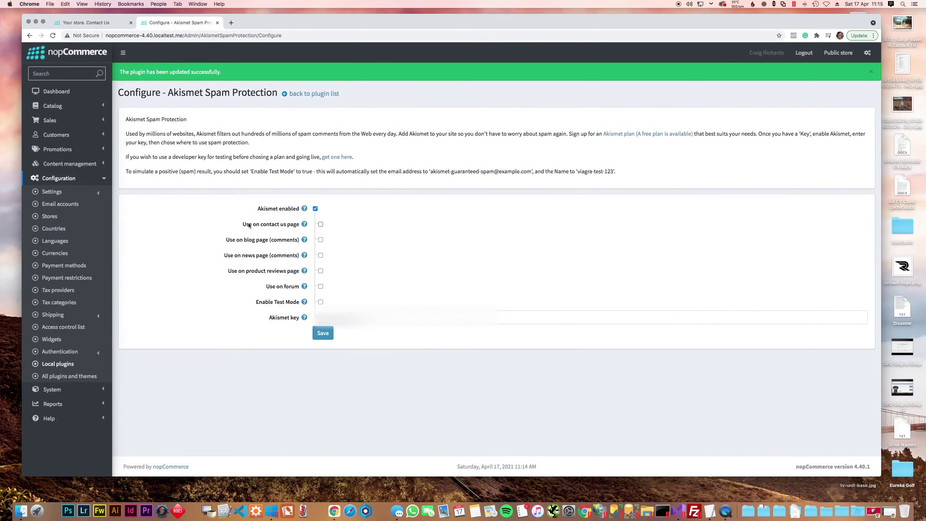
left_click(320, 223)
left_click(323, 333)
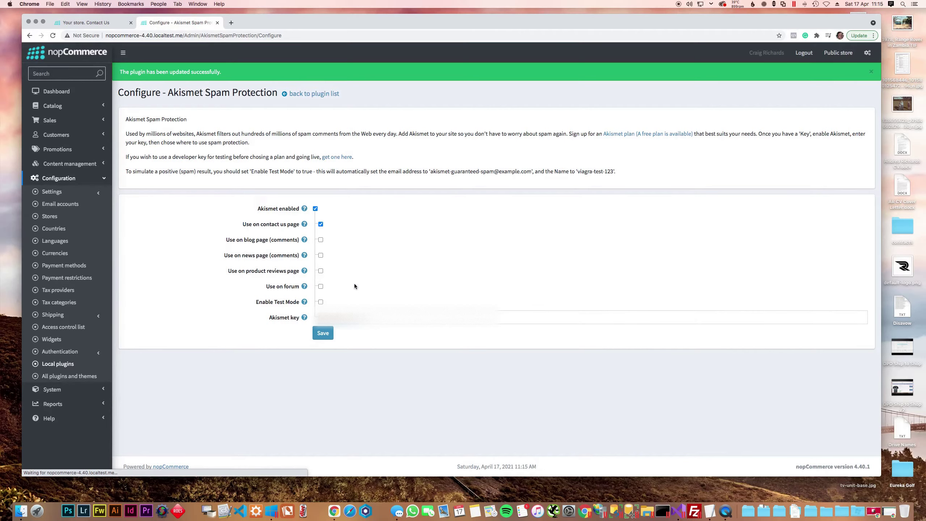
Step: Submit a second contact enquiry reading "This is a test, and is also not spam.." on the store
left_click(85, 23)
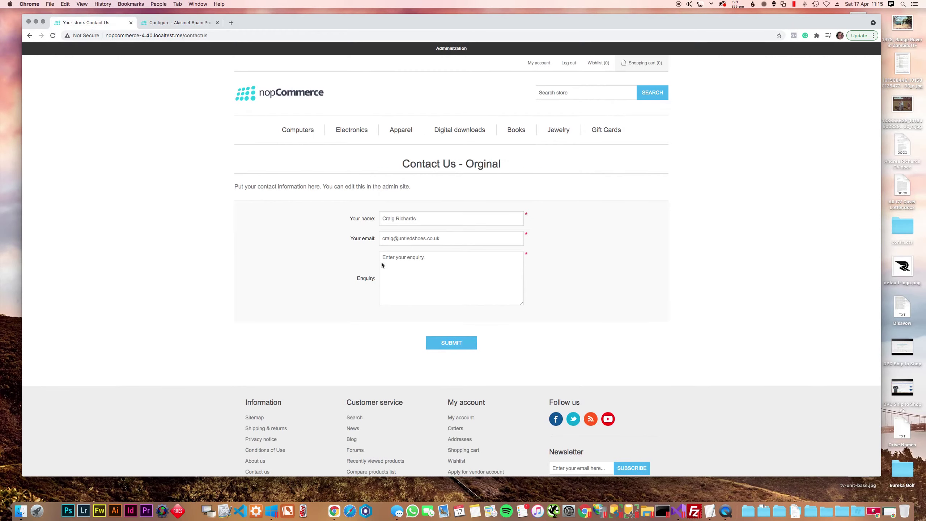
left_click(424, 265)
type("This is")
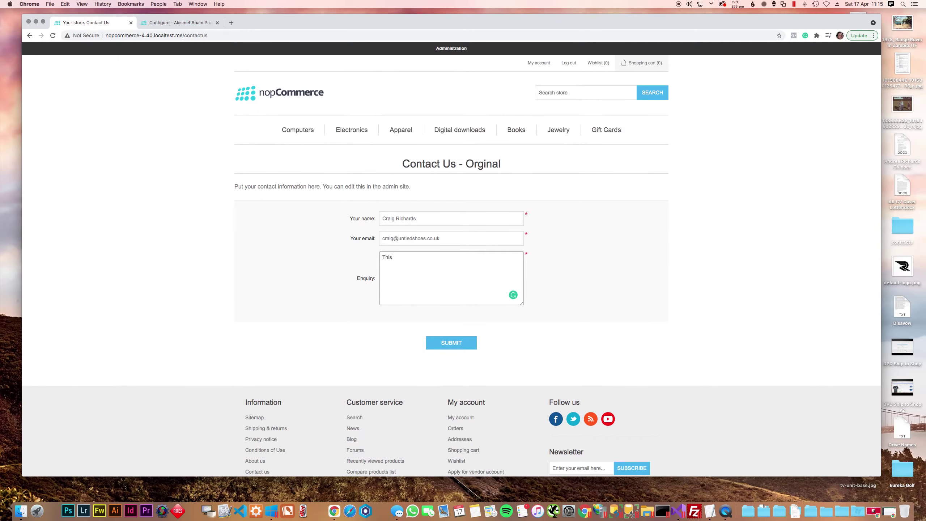
type(" a test,a nd is a")
type("lso not spam..")
left_click(458, 348)
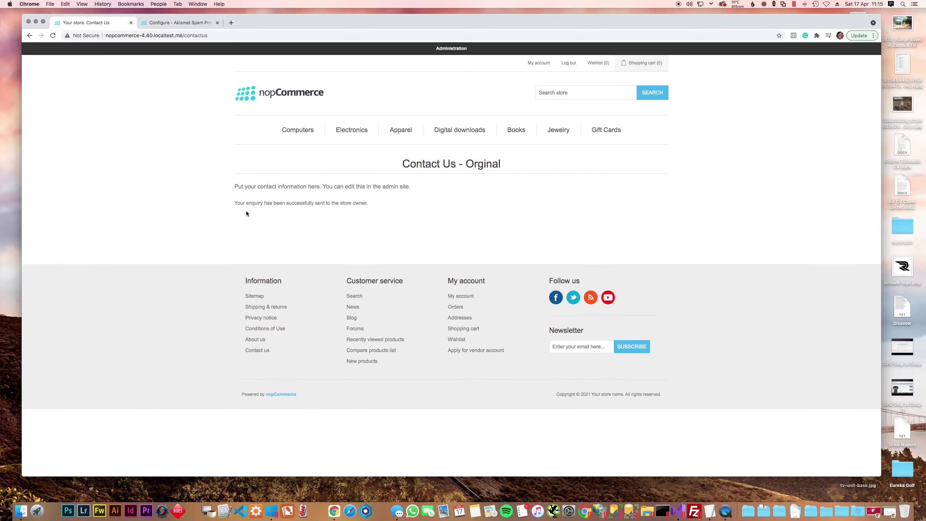
Step: Reload the contact form, and copy the guaranteed-spam test e-mail address from the plugin configuration's instructions
left_click(225, 36)
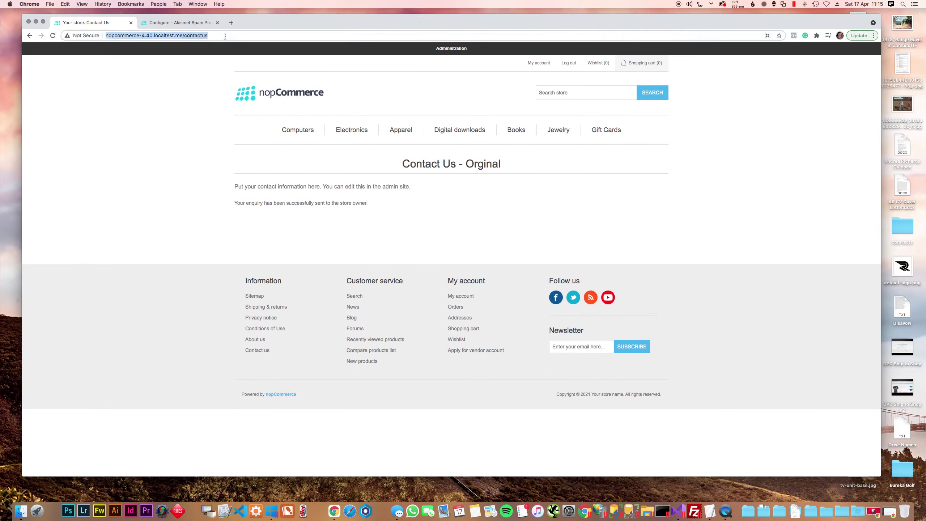
key("Return")
left_click(188, 24)
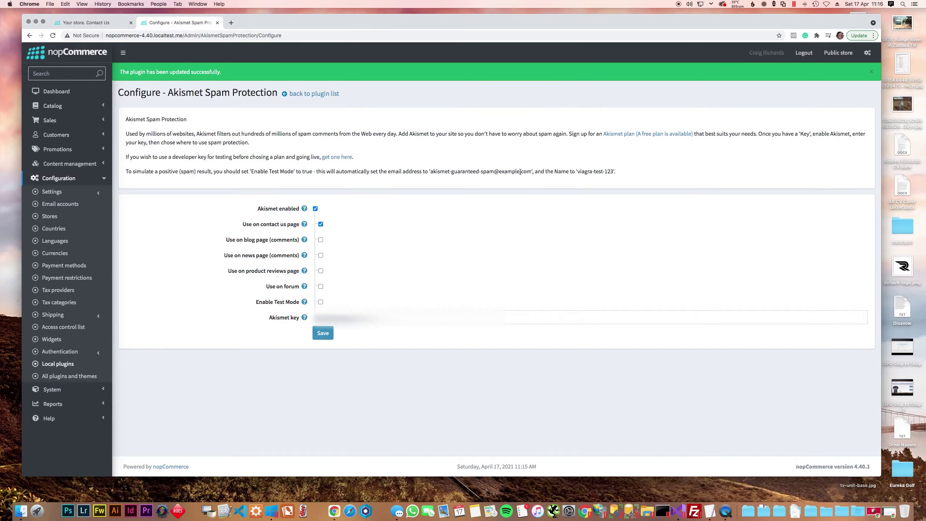
left_click_drag(531, 171, 430, 172)
key("super+c")
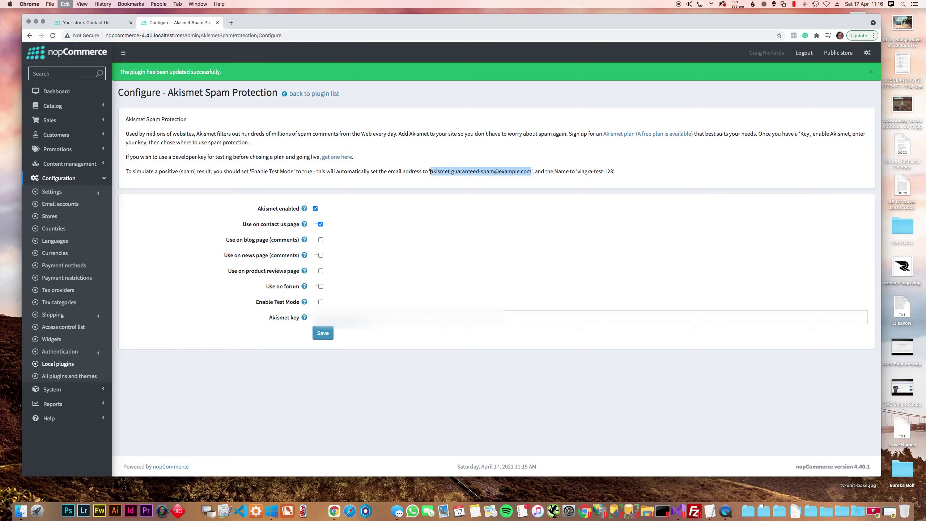
Step: Submit a contact enquiry with the copied spam test e-mail address and the text "This should be selected as spam!"
left_click(94, 28)
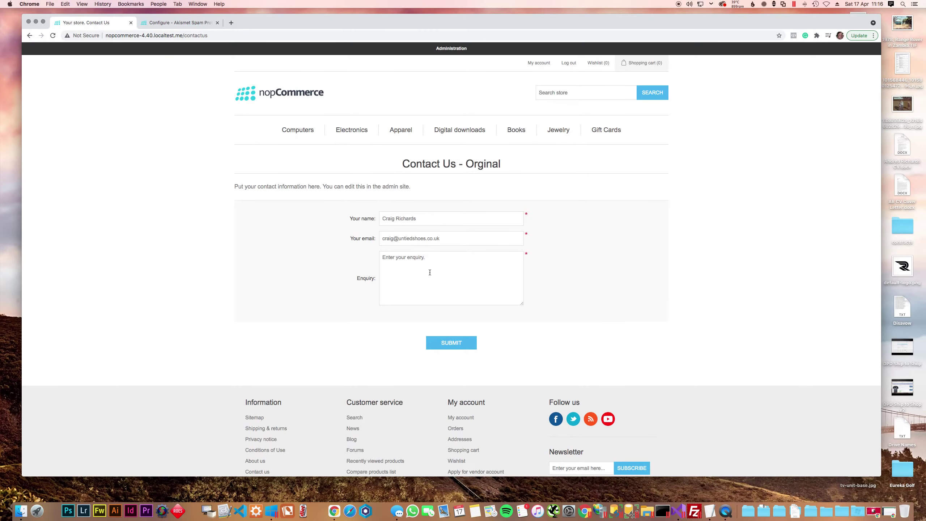
left_click(364, 238)
key("super+a")
key("super+v")
key("Tab")
type("This should b")
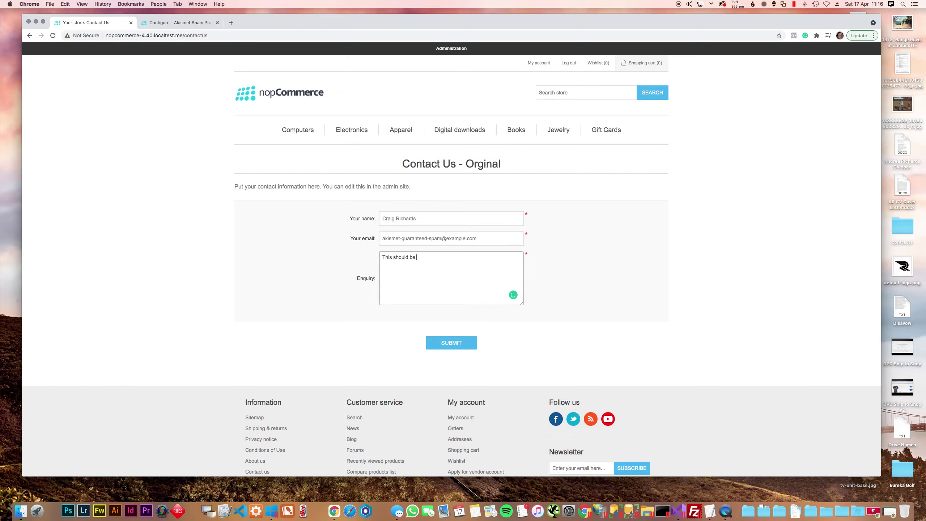
type("e selected as spam!")
left_click(450, 343)
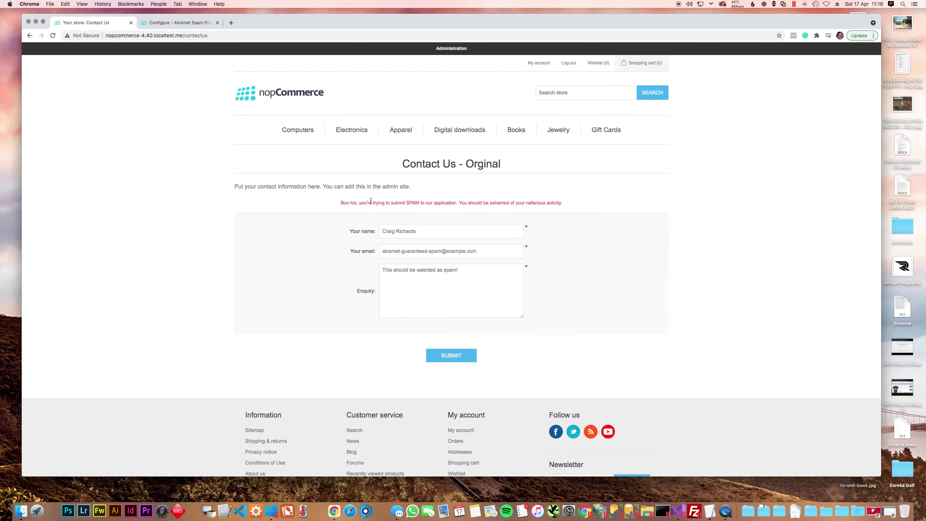
Step: Replace the spam test address in the contact form with the sender's own e-mail address
left_click(484, 254)
key("super+a")
key("BackSpace")
left_click(403, 270)
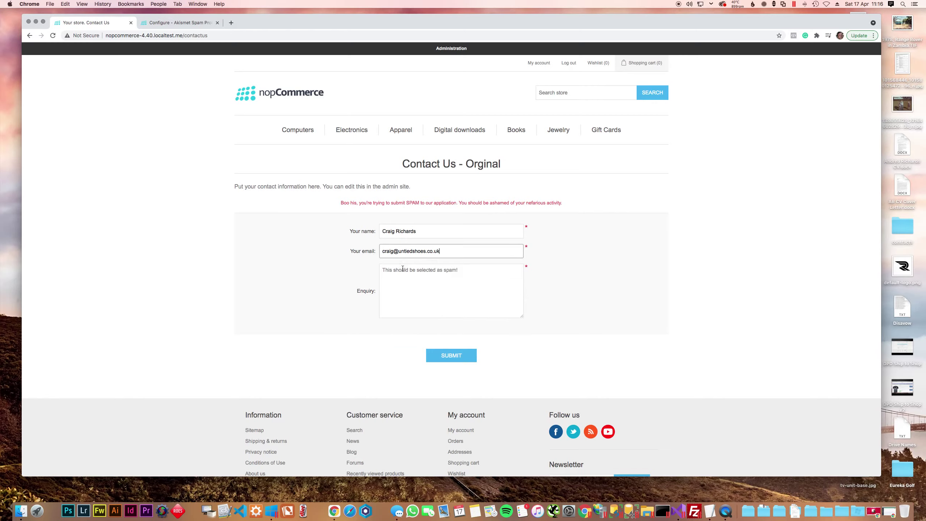
Step: Enable and save Akismet's Test Mode, and resubmit the contact enquiry with the sender's own e-mail address
left_click(184, 24)
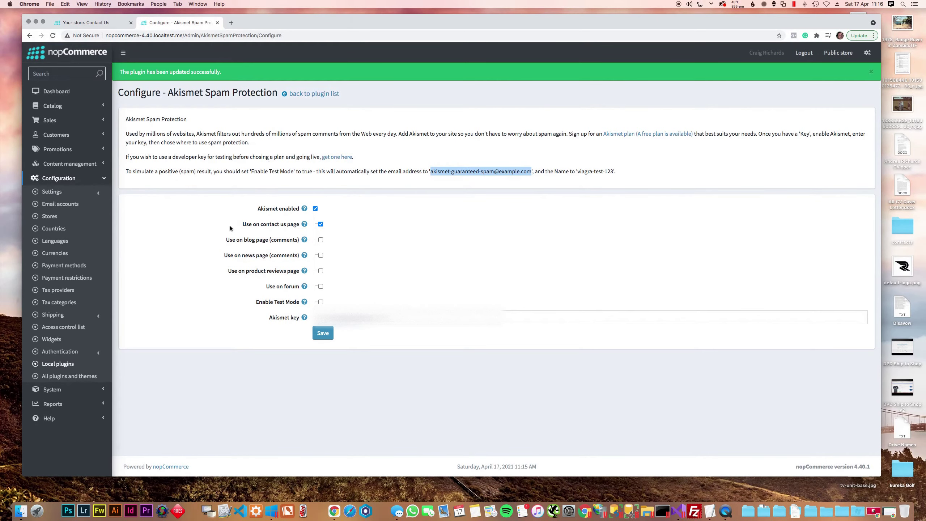
left_click(320, 302)
left_click(323, 333)
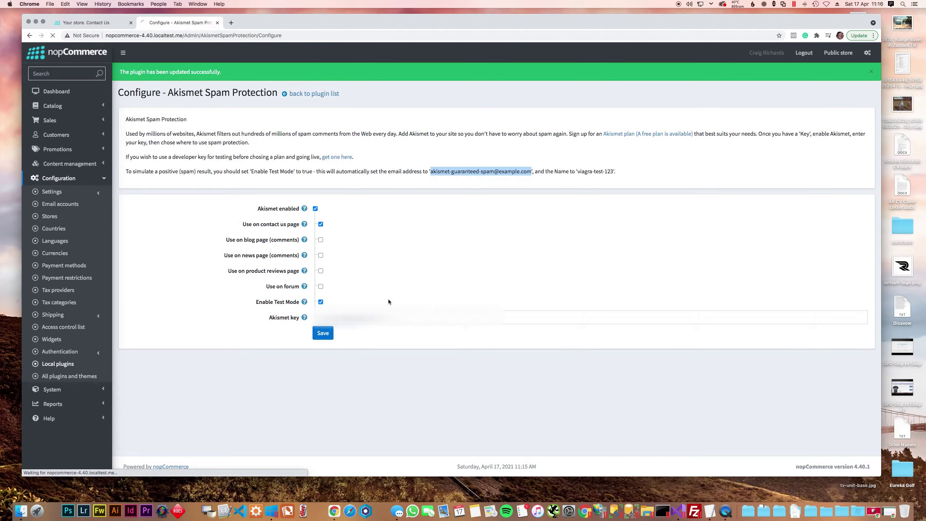
left_click(91, 24)
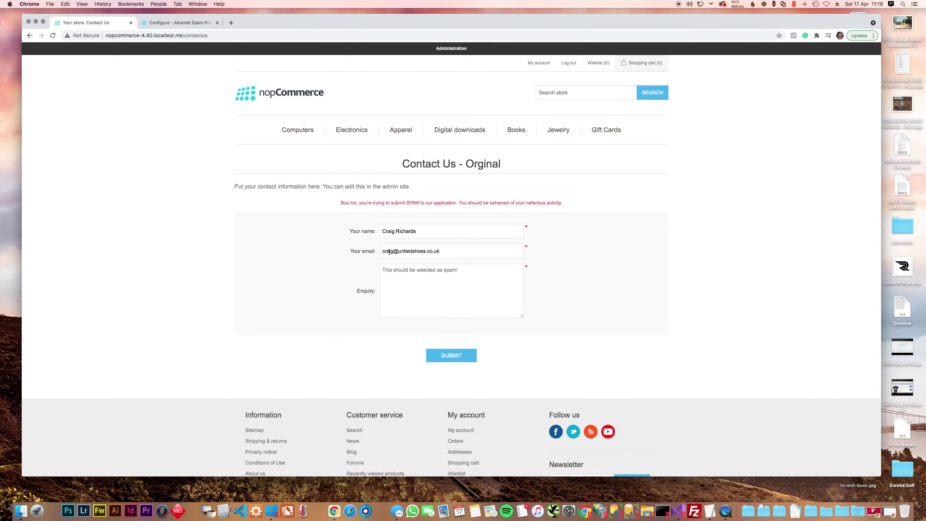
left_click(452, 358)
Step: Disable Test Mode in the Akismet configuration and save the settings
left_click(184, 22)
left_click(321, 302)
left_click(323, 333)
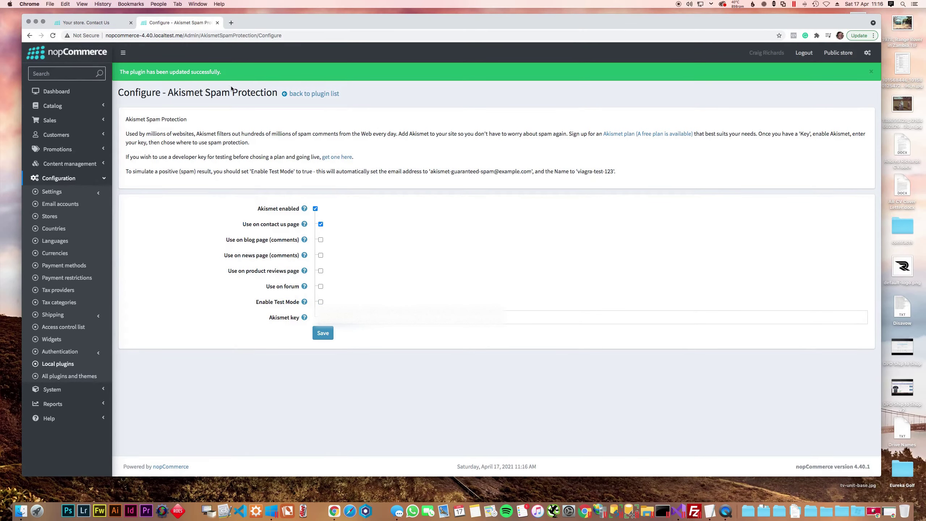
Step: Change the contact enquiry text to "This should go through fine?!" and submit it
left_click(99, 24)
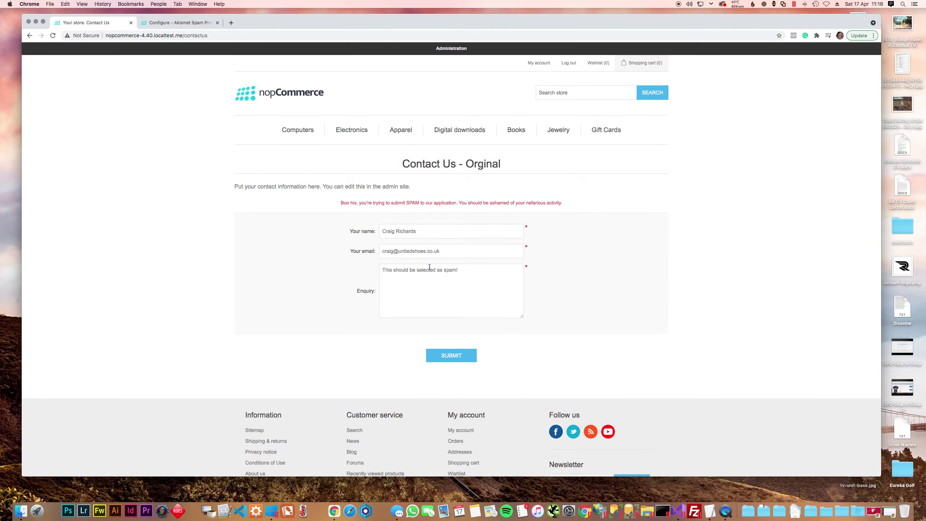
left_click_drag(459, 271, 405, 270)
key("BackSpace")
type("d go thro")
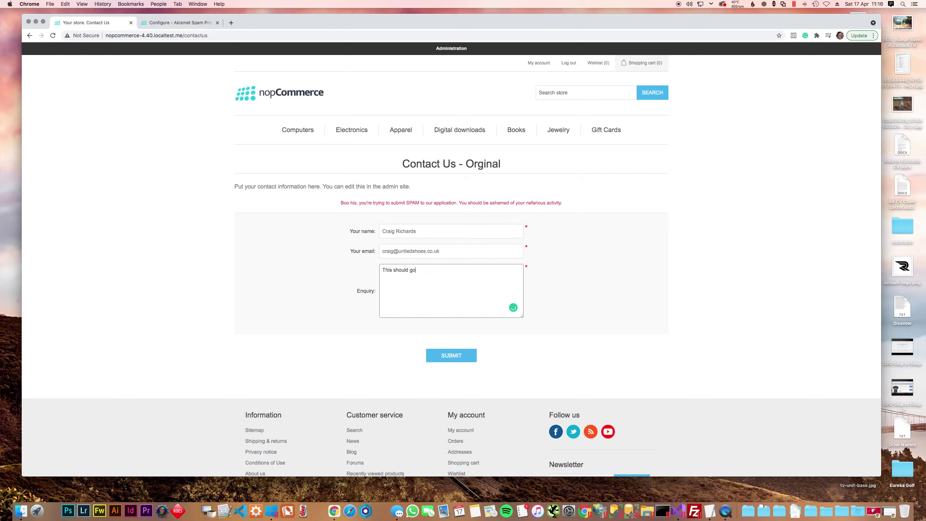
type("ugh fine?!")
left_click(451, 355)
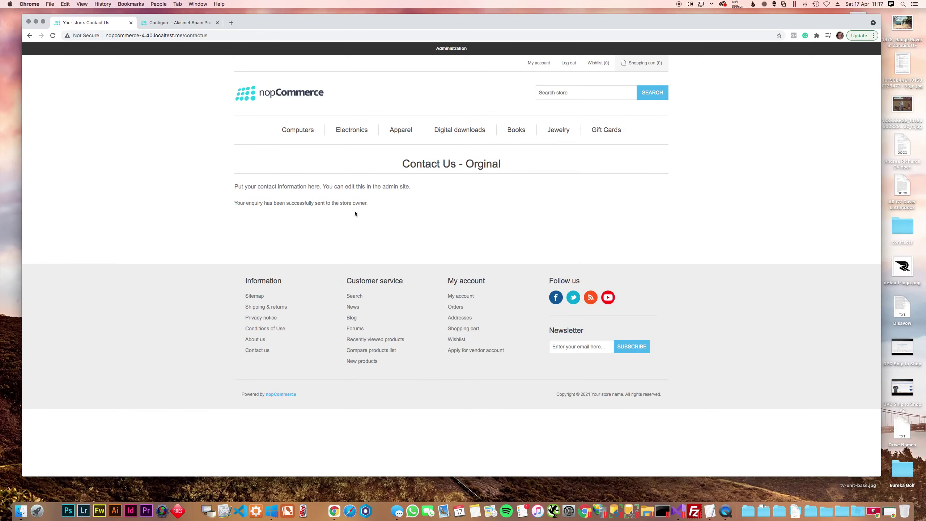
Step: Turn on Akismet protection for blog page comments and save the plugin settings
left_click(177, 23)
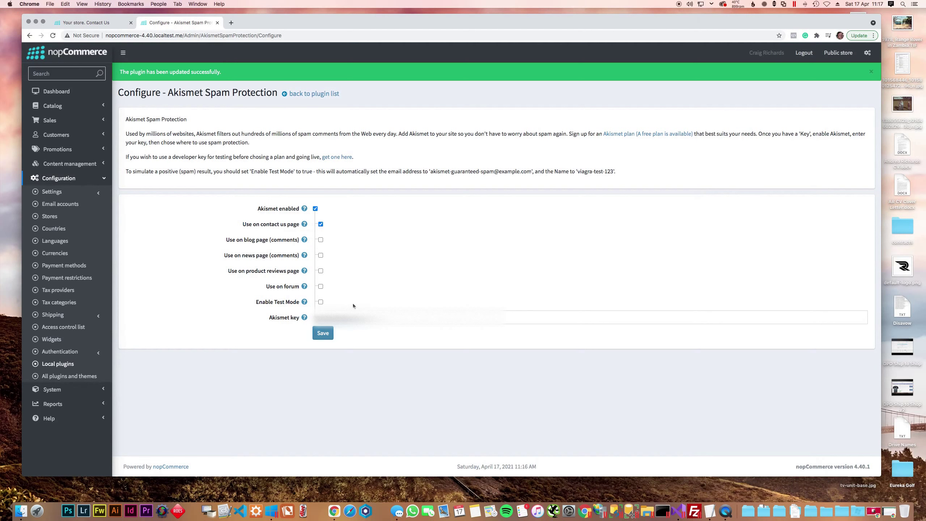
left_click(320, 240)
left_click(323, 338)
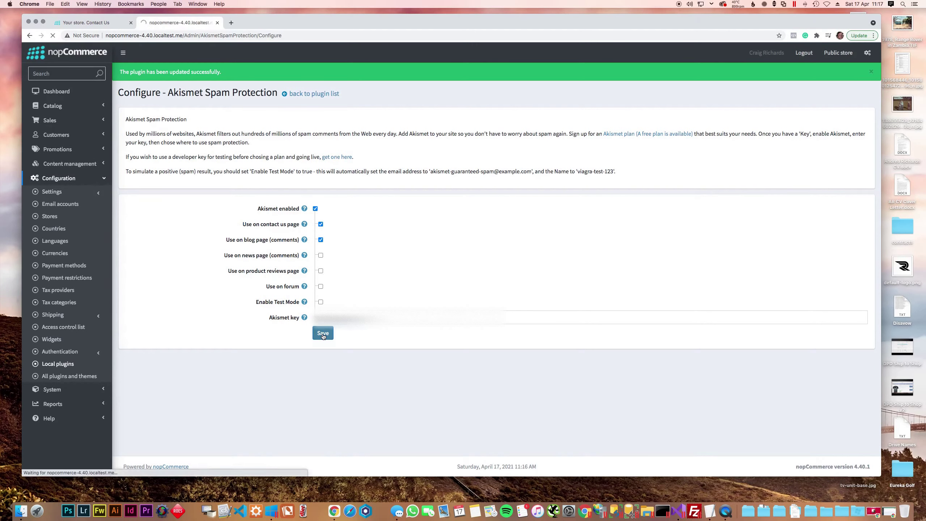
Step: Open the blog post "Why your online store needs a wish list" in the public store and find its comment form
left_click(96, 23)
left_click(351, 317)
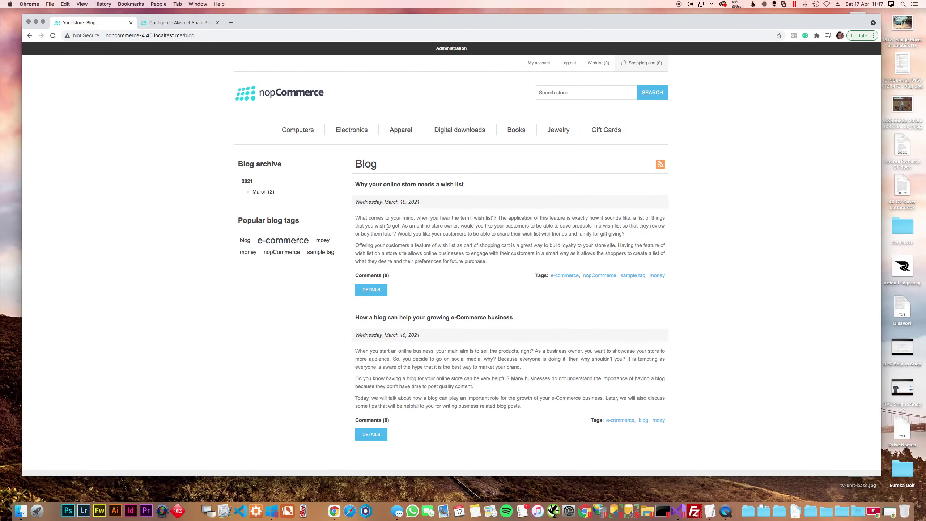
left_click(374, 293)
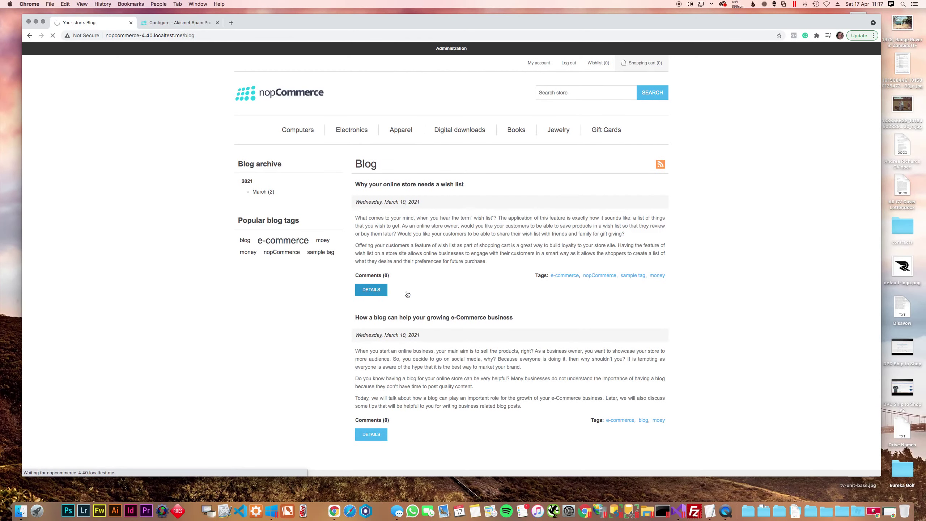
scroll(417, 291, "down", 10)
Step: Post the comment "Test comment!" on the wish list blog post, copying its text for reuse
left_click(458, 276)
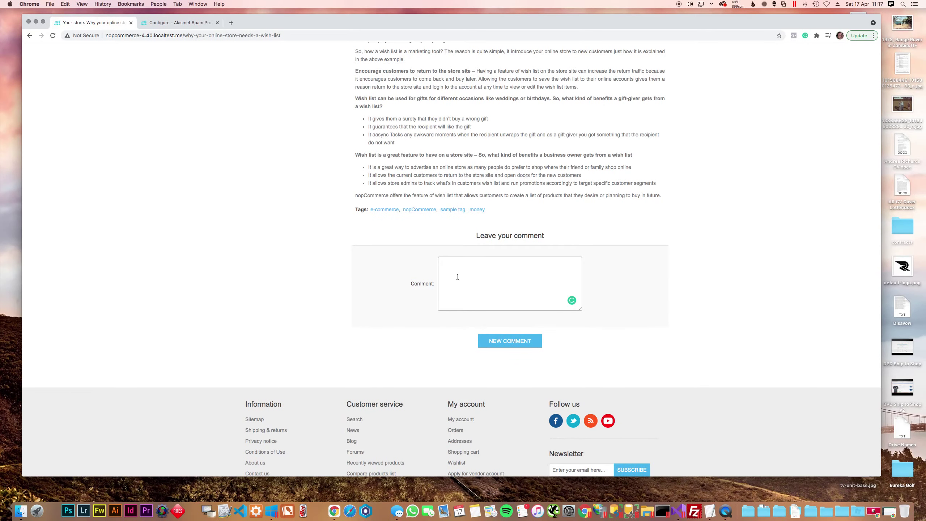
type("Test comment!")
key("super+a")
key("super+c")
left_click(517, 345)
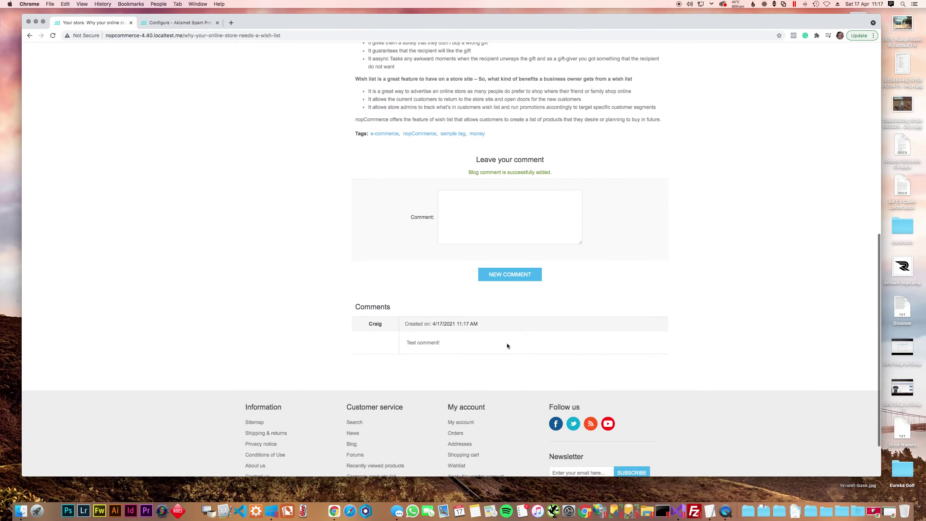
Step: Enable Test Mode in the Akismet configuration and save the settings
scroll(453, 338, "up", 7)
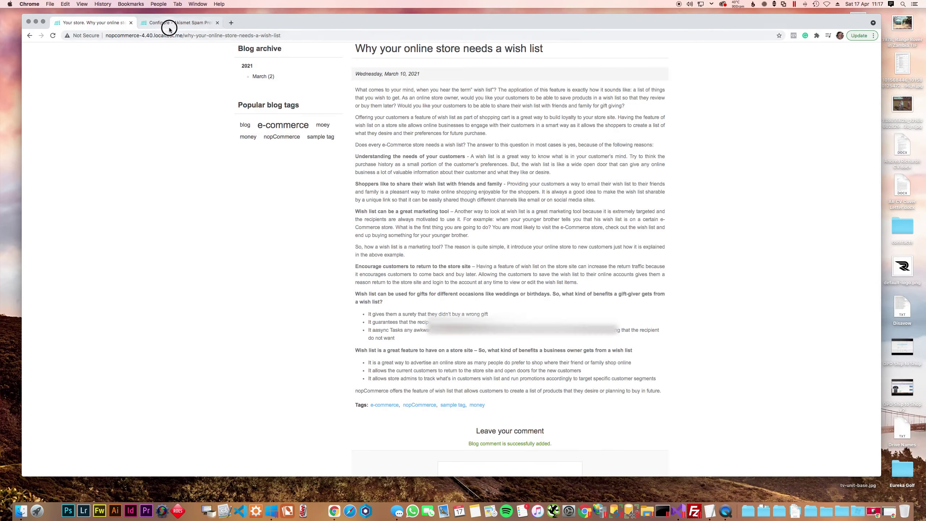
left_click(169, 27)
left_click(321, 301)
left_click(322, 333)
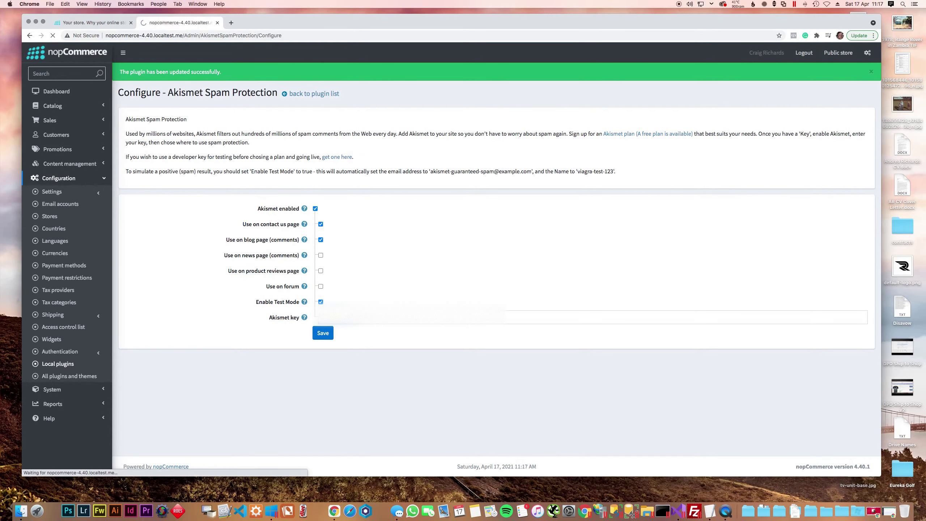
Step: Submit the copied "Test comment!" again on the wish list blog post and check the response
left_click(93, 23)
scroll(427, 358, "down", 5)
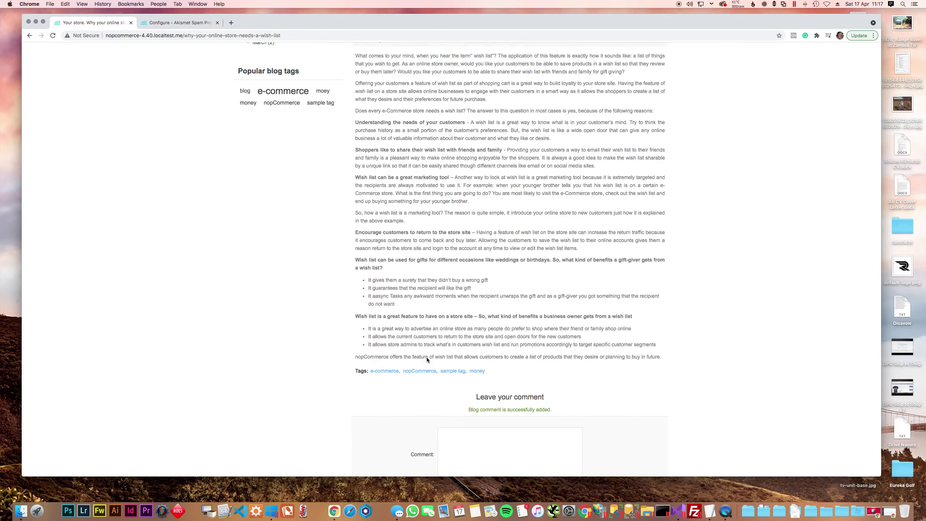
scroll(427, 357, "down", 3)
left_click(457, 319)
key("super+v")
left_click(514, 385)
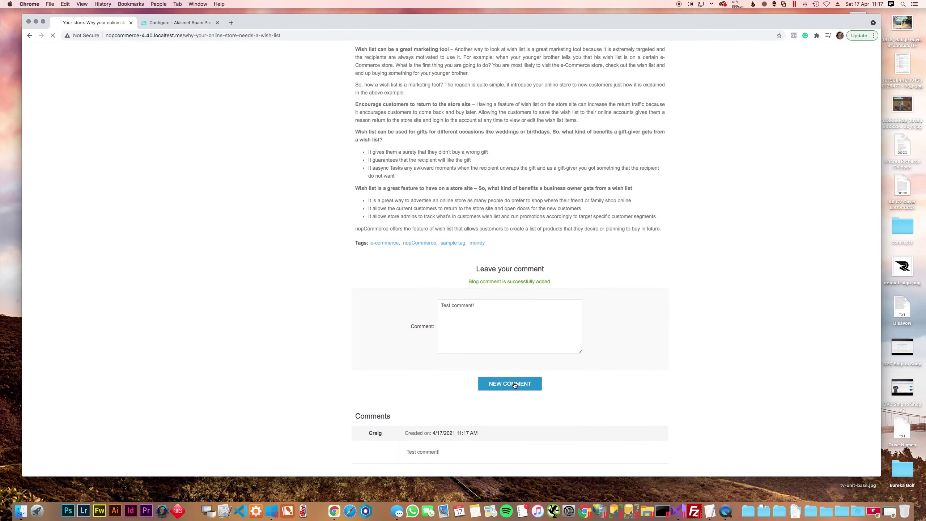
scroll(424, 323, "down", 6)
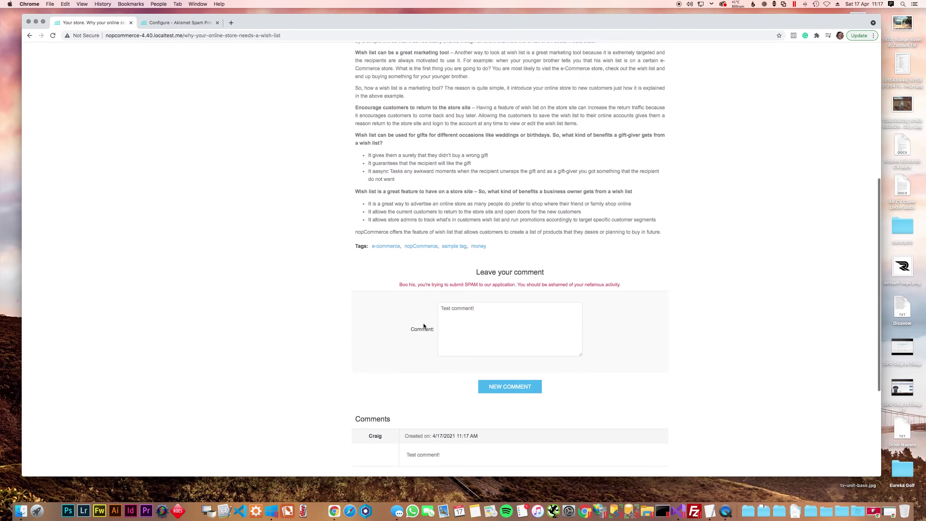
scroll(423, 323, "down", 3)
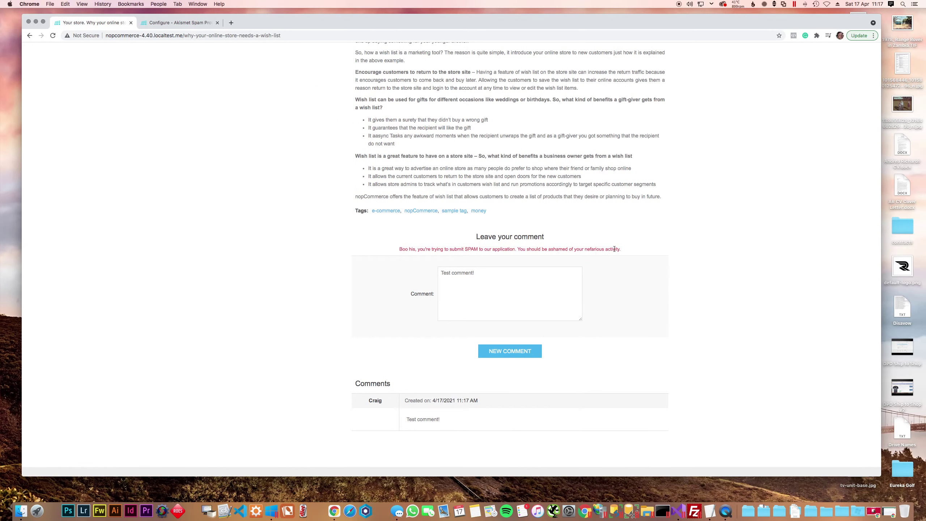
Step: Disable and save Akismet's Test Mode, and resubmit "Test comment!" on the wish list blog post
left_click(193, 28)
left_click(320, 302)
left_click(322, 333)
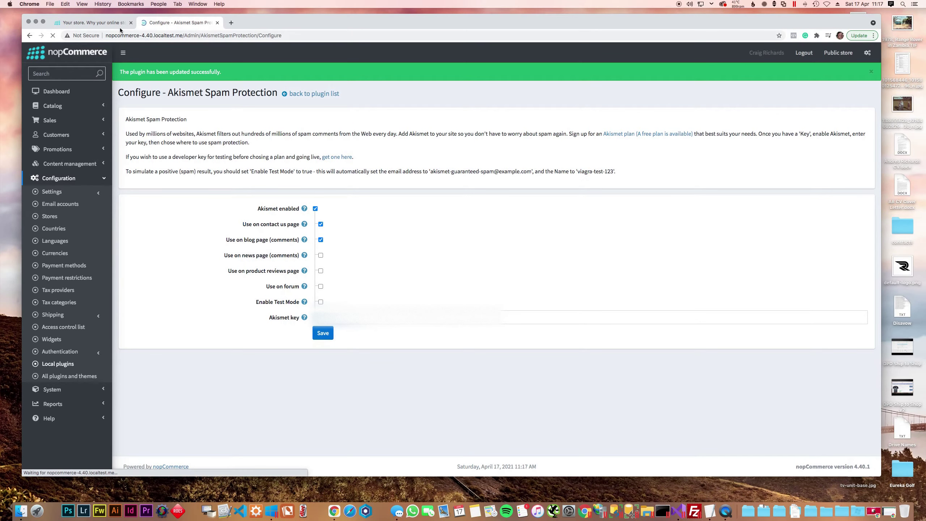
left_click(79, 24)
left_click(494, 350)
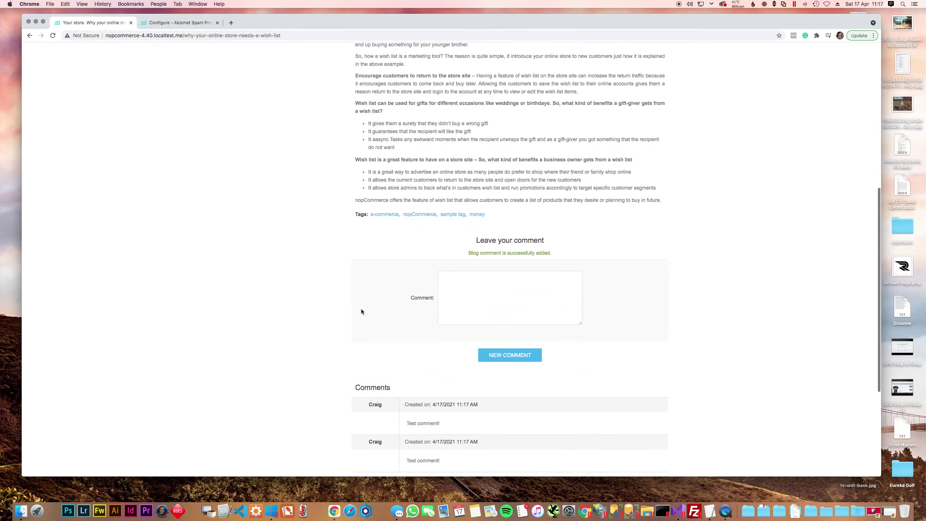
scroll(421, 344, "down", 3)
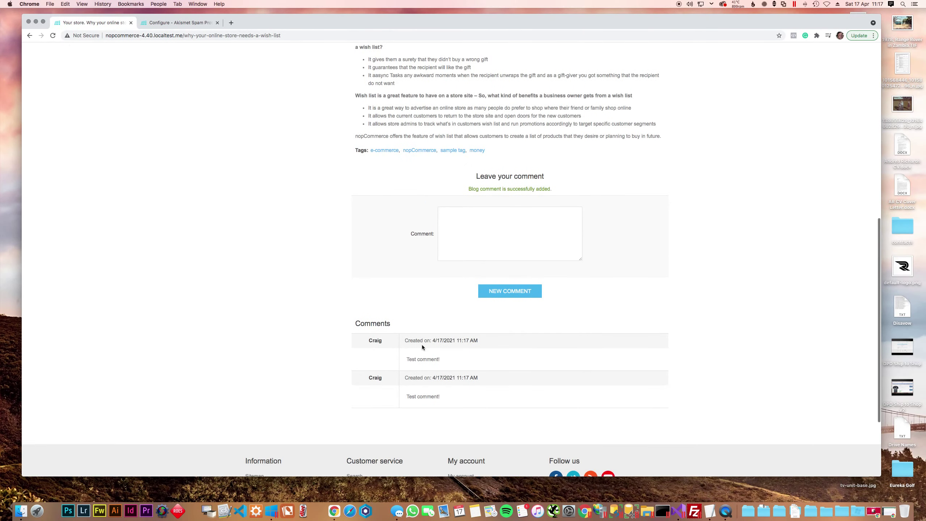
Step: Turn on Akismet protection for news page comments and save the plugin settings
left_click(180, 23)
left_click(320, 256)
left_click(323, 333)
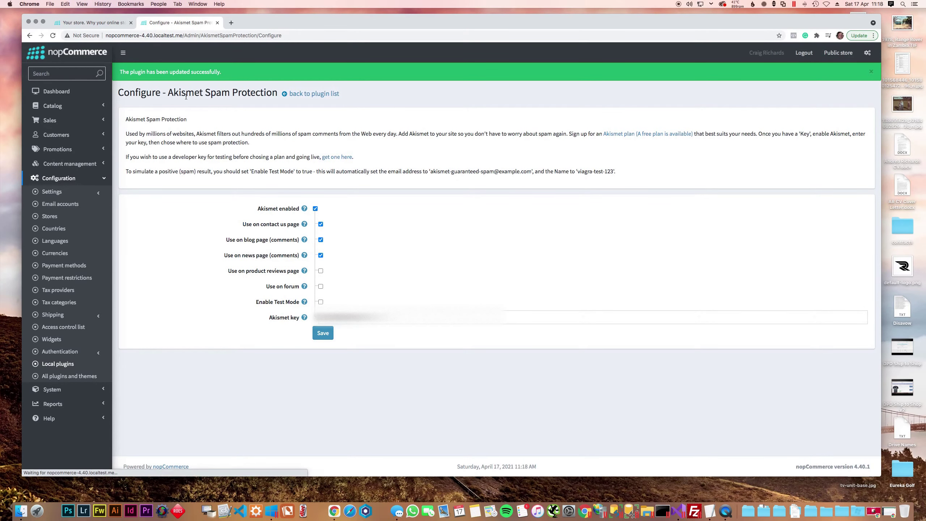
Step: Open the news article "New online store is open!" from the public store's news archive
left_click(94, 23)
scroll(259, 286, "down", 1)
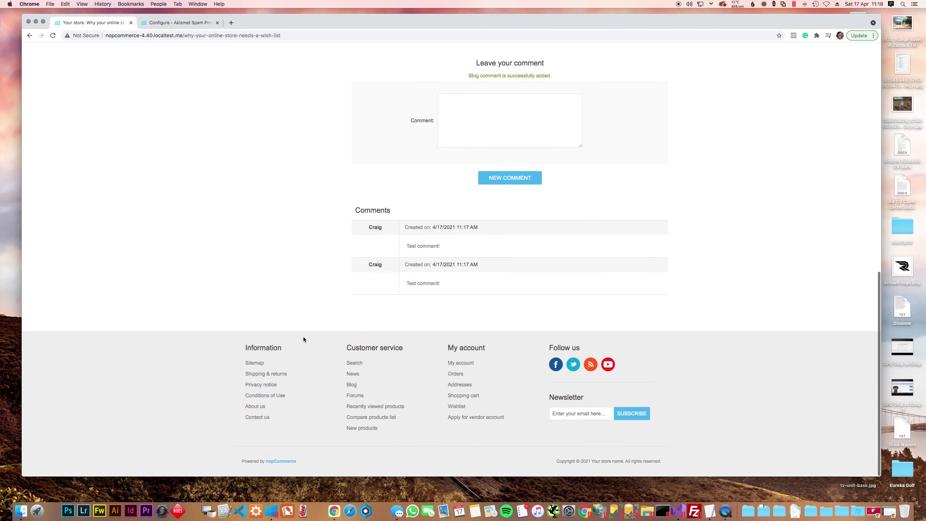
left_click(353, 374)
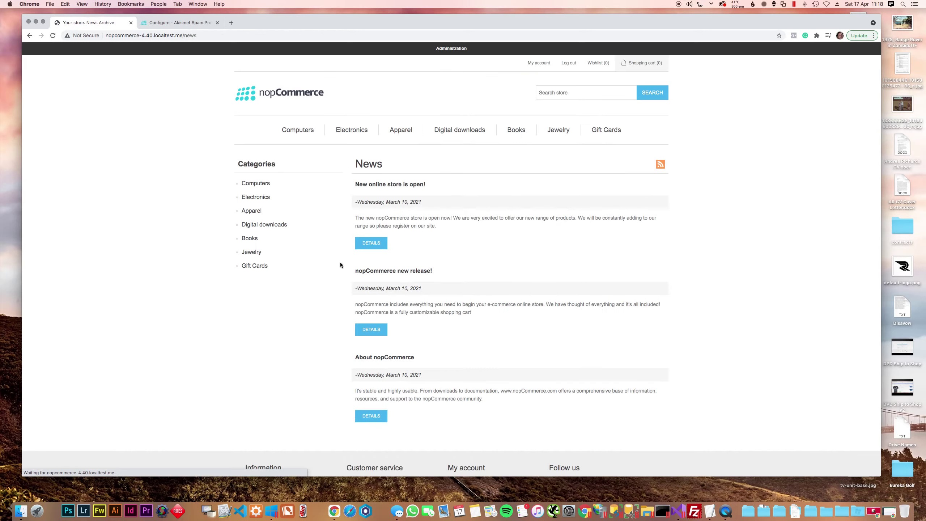
left_click(375, 245)
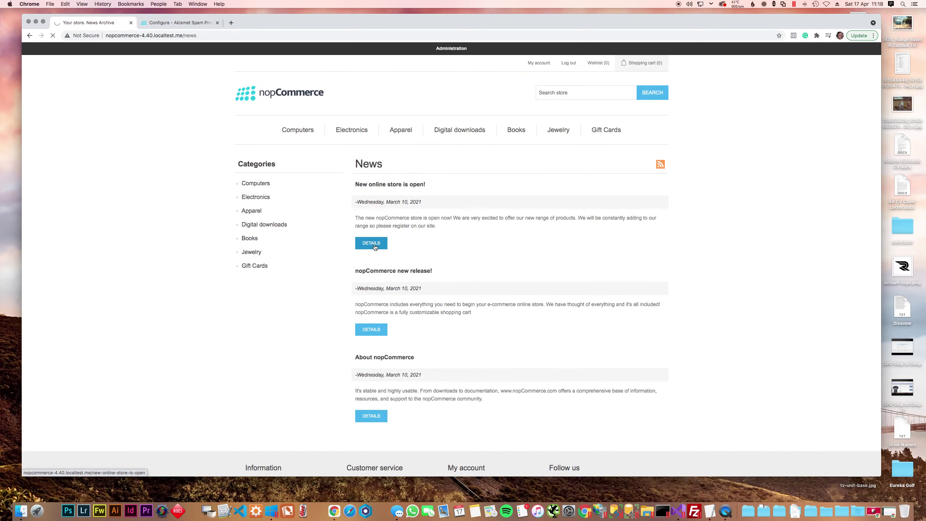
Step: Post a comment titled "This is a title" with the text "Test comment!" on the news article, checking the Akismet settings before submitting
left_click(456, 280)
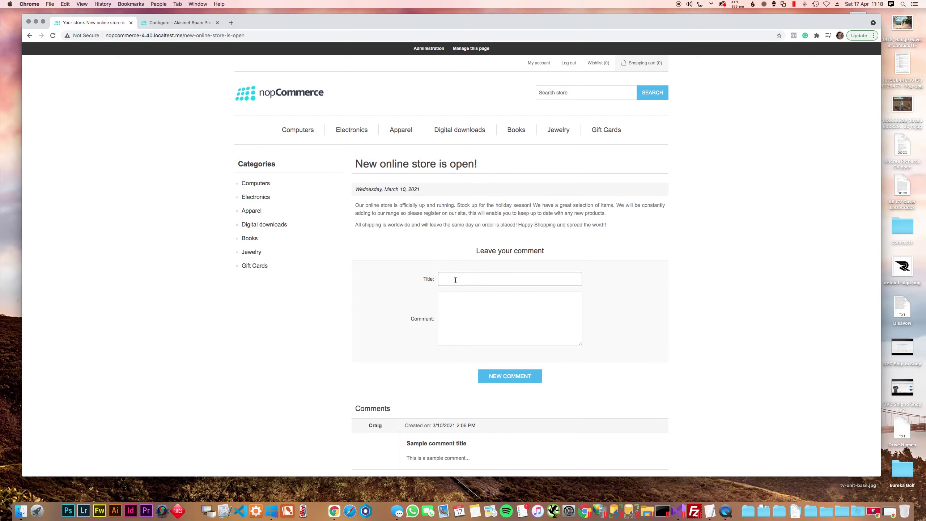
type("This is a title")
key("Tab")
type("Test comment!")
scroll(464, 294, "down", 2)
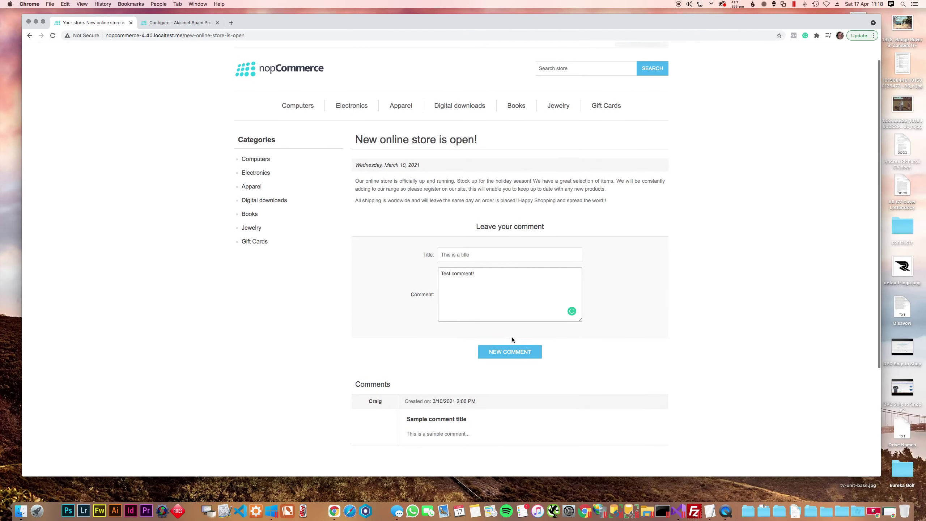
left_click(198, 27)
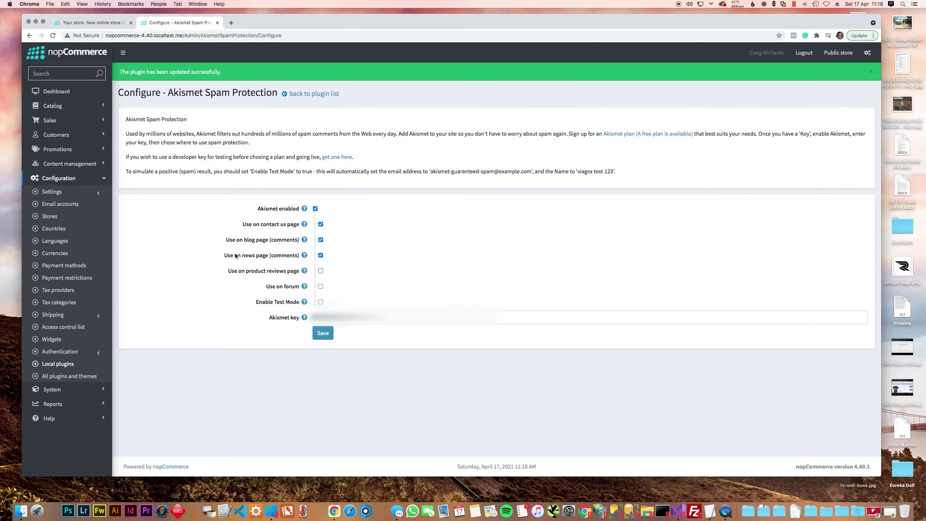
left_click(99, 24)
left_click(510, 355)
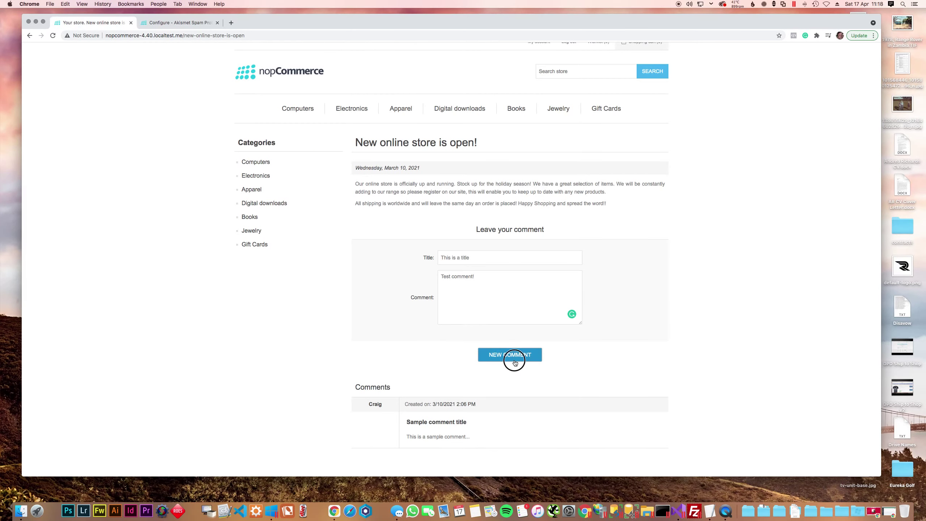
scroll(506, 331, "down", 3)
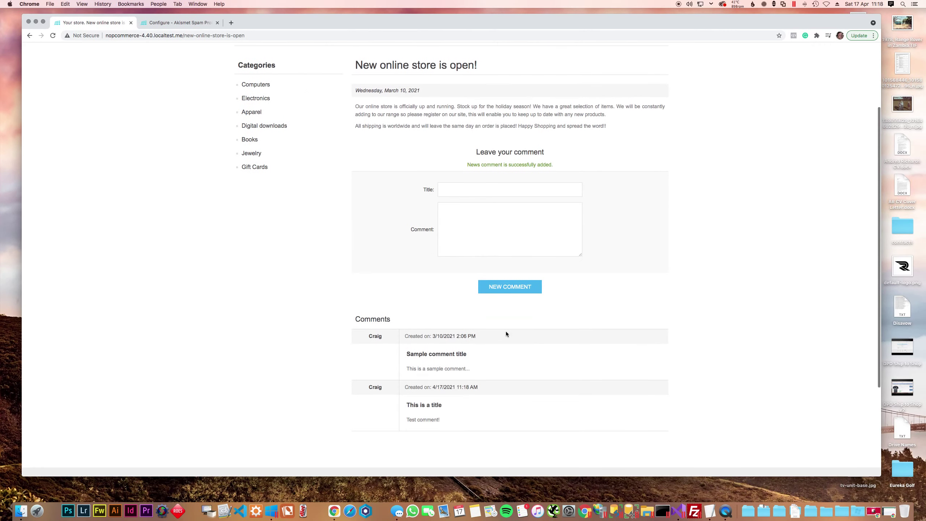
Step: Fill in the news comment form again with the title "This is a title" and the text "Test comment!"
left_click(454, 193)
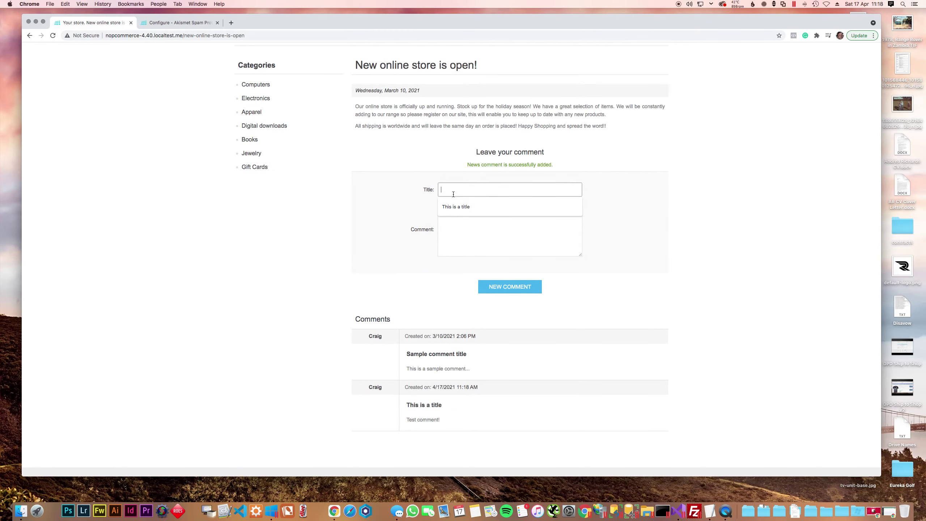
left_click(456, 207)
left_click(459, 223)
key("super+v")
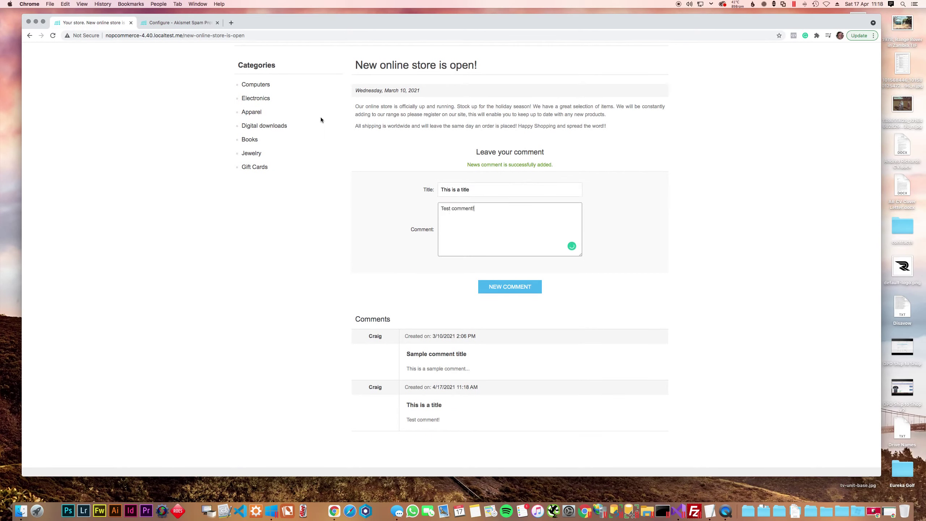
Step: Enable and save Akismet's Test Mode, and submit the filled-in comment on the news article
left_click(164, 24)
left_click(321, 302)
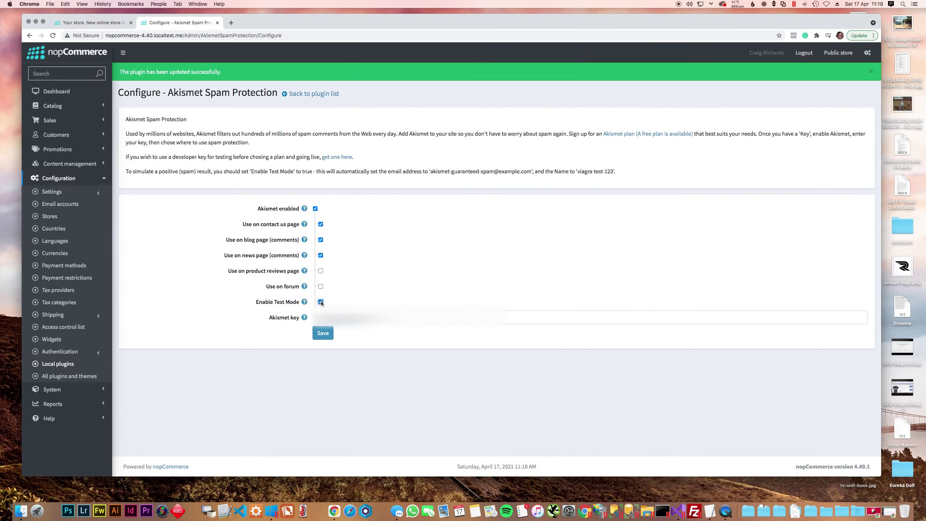
left_click(81, 26)
left_click(510, 287)
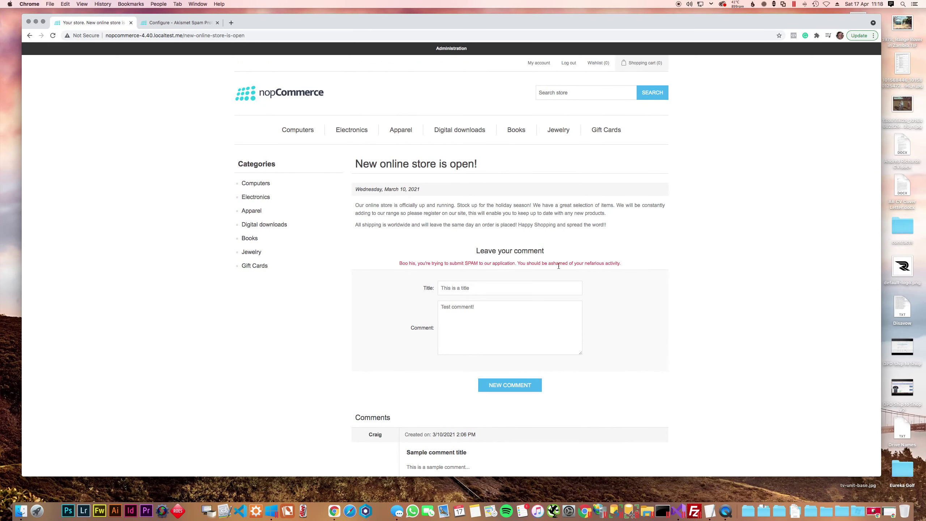
Step: Disable and save Akismet's Test Mode, and resubmit the same comment on the news article
key("ctrl+Tab")
left_click(321, 302)
left_click(323, 333)
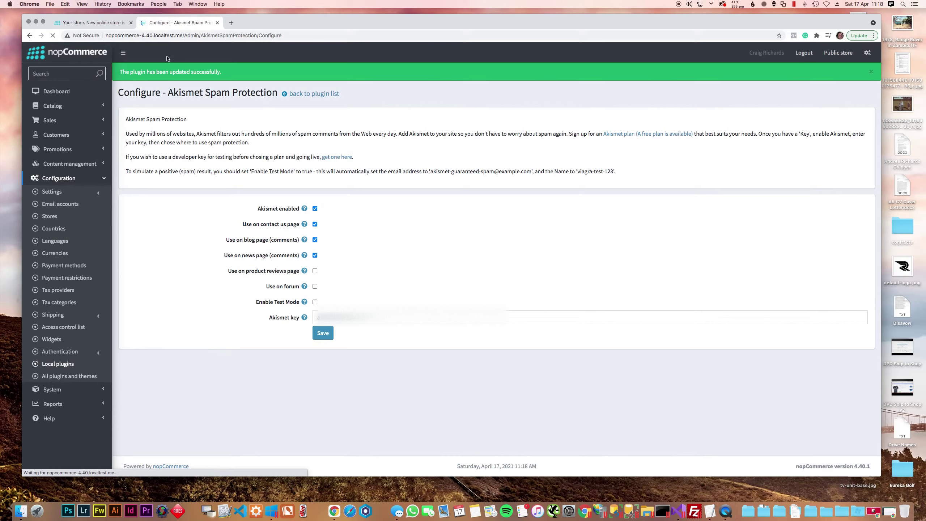
left_click(96, 24)
left_click(505, 386)
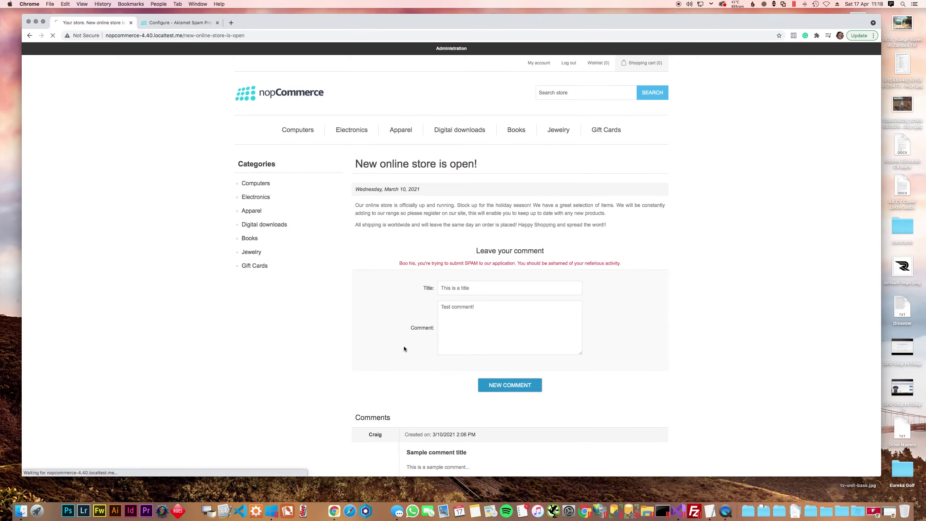
Step: Turn on Akismet protection for the product reviews page and save the plugin settings
left_click(179, 23)
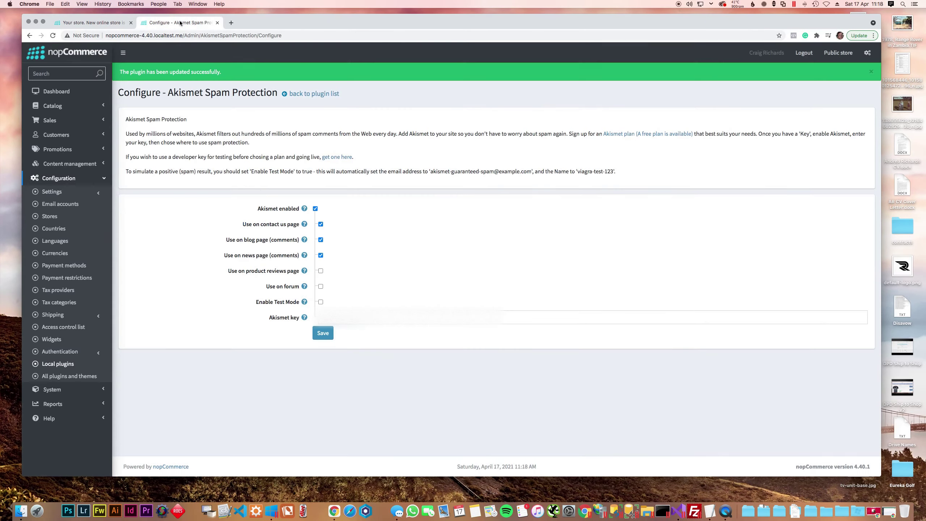
left_click(321, 271)
left_click(320, 287)
left_click(322, 333)
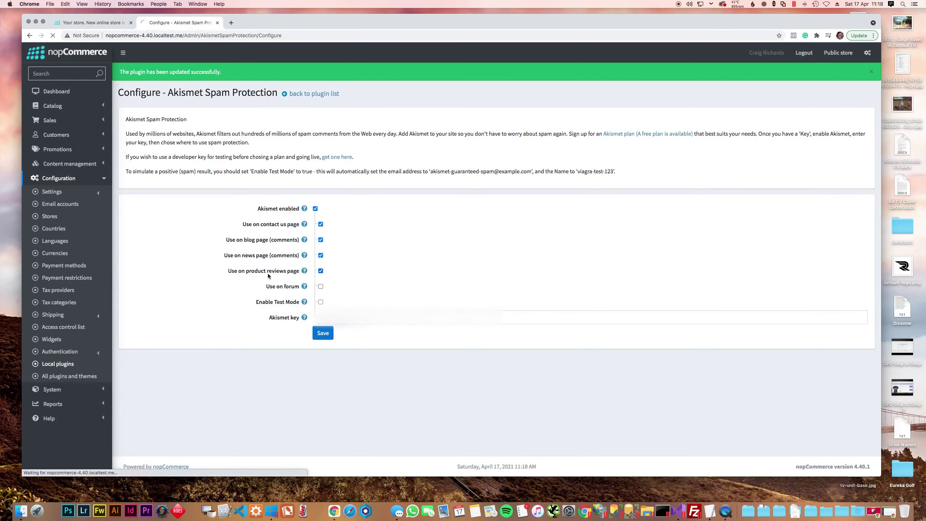
Step: Open the review form for the Nike Tailwind Loose Short-Sleeve Running Shirt in the public store
left_click(86, 23)
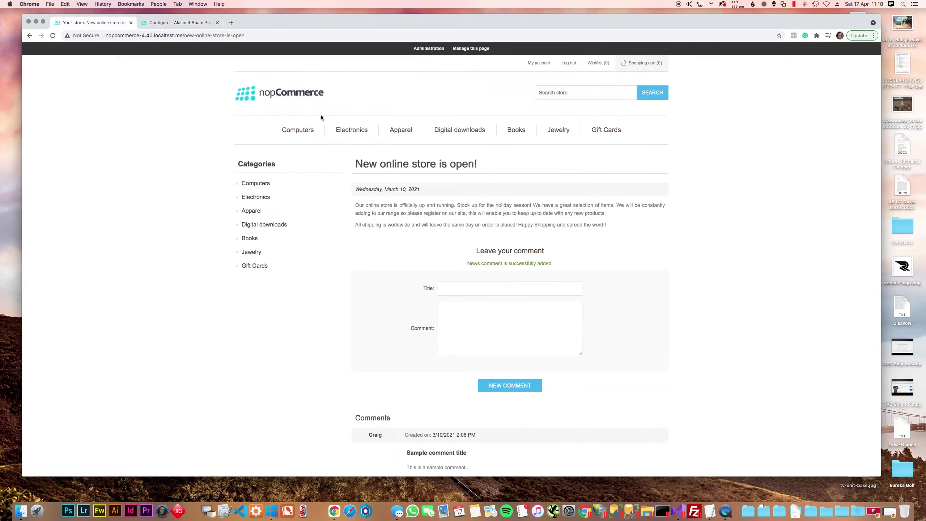
left_click(406, 159)
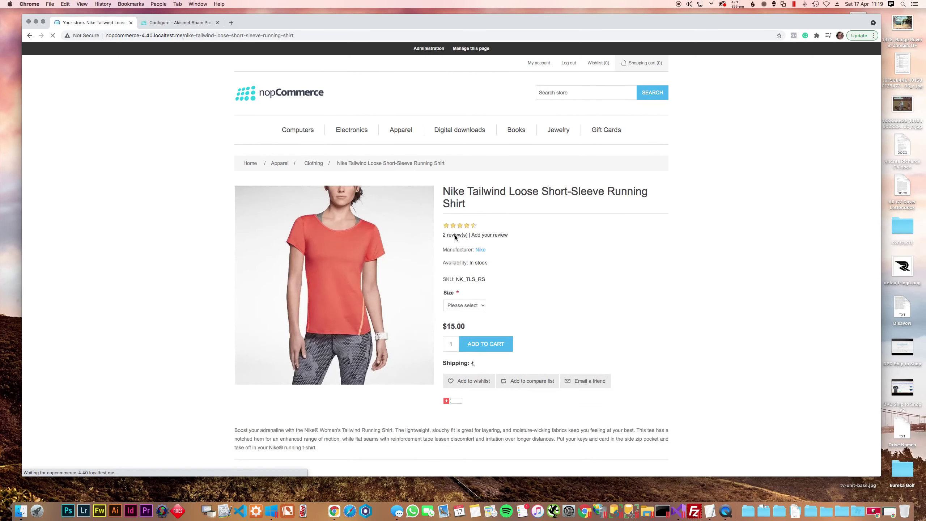
left_click(487, 235)
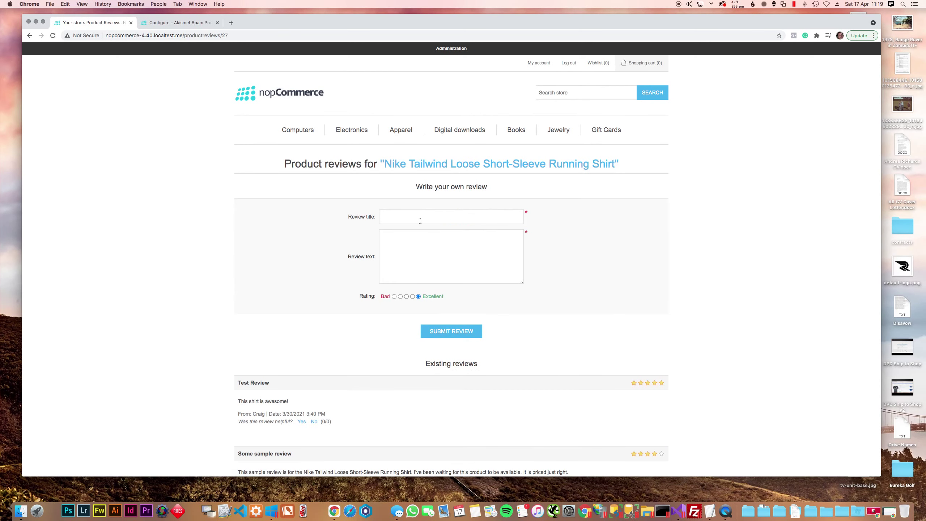
Step: Fill in a review titled "Test Review" with the text "Test comment!", check Akismet's Test Mode setting, and submit the review
left_click(420, 221)
left_click(414, 229)
left_click(410, 241)
type("Test comment!")
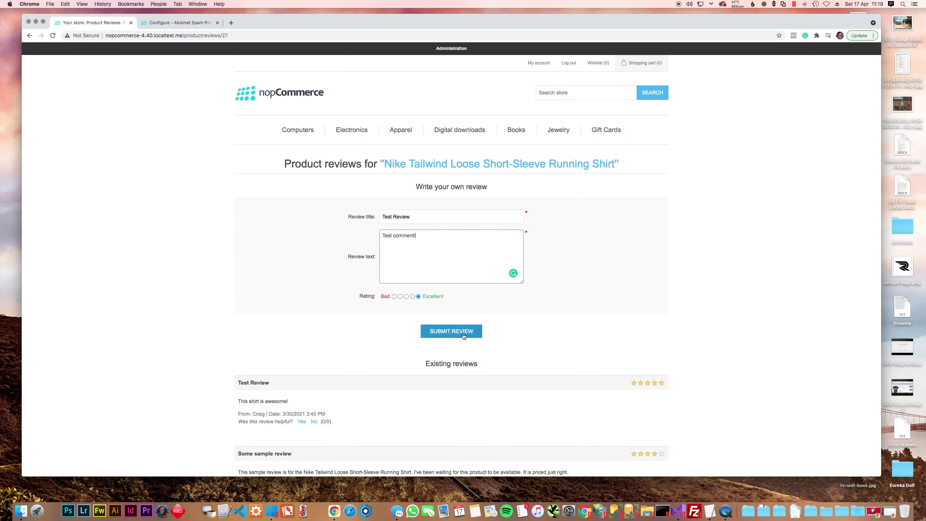
left_click(179, 22)
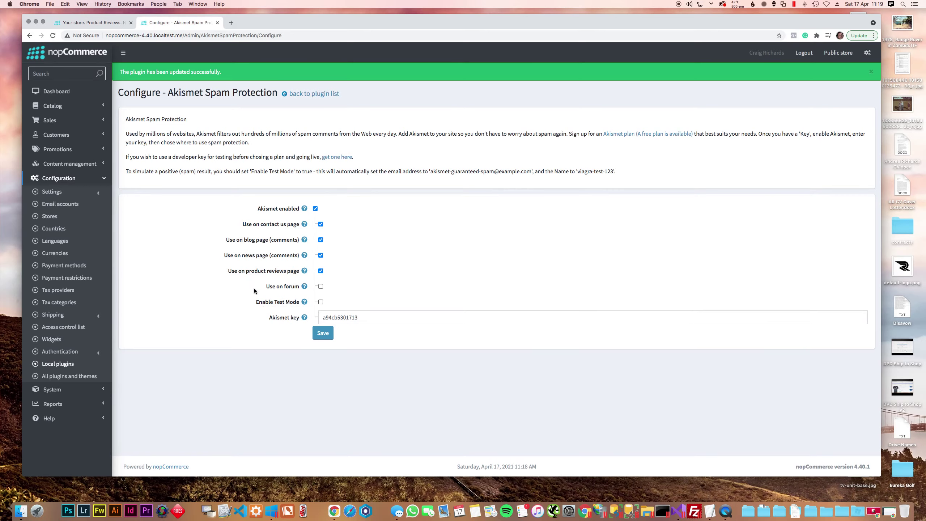
left_click(103, 27)
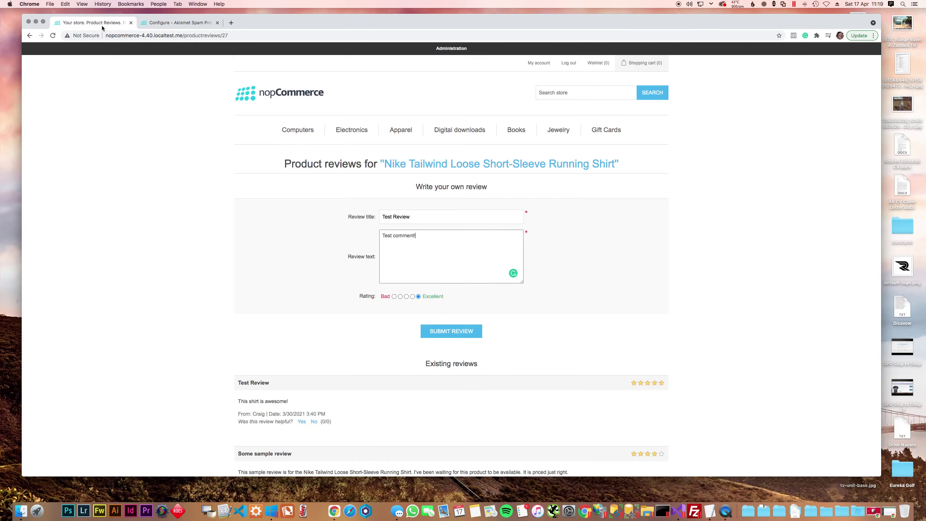
left_click(463, 335)
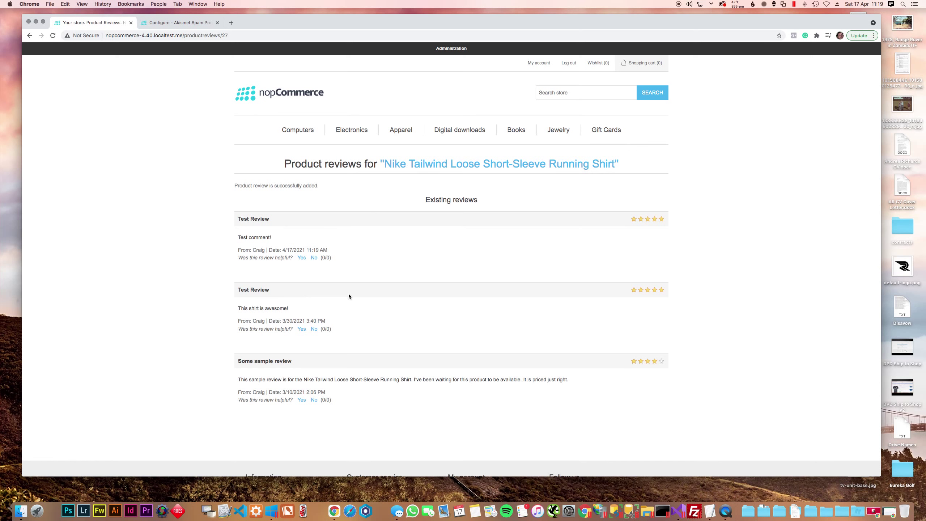
Step: Return to the shirt's product page in the store, and enable and save Akismet's Test Mode in the plugin configuration
left_click(512, 166)
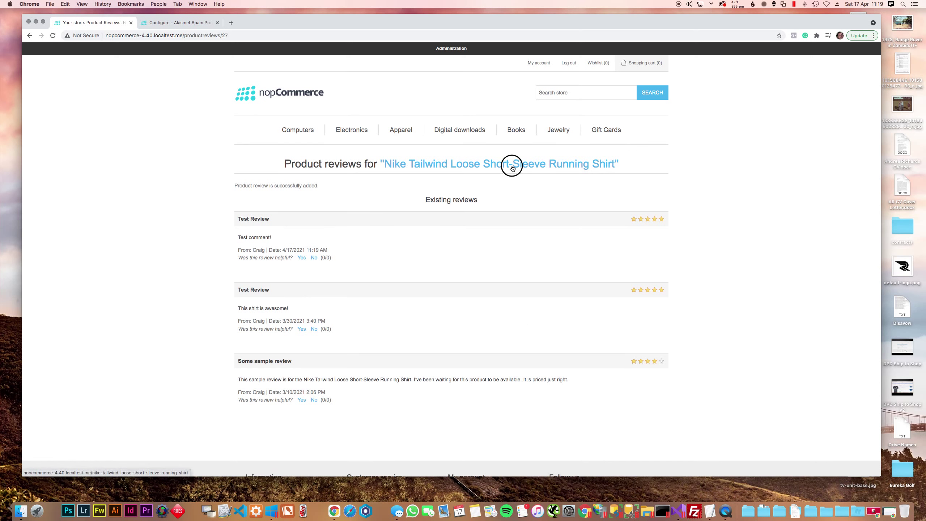
left_click(175, 23)
left_click(320, 301)
left_click(323, 333)
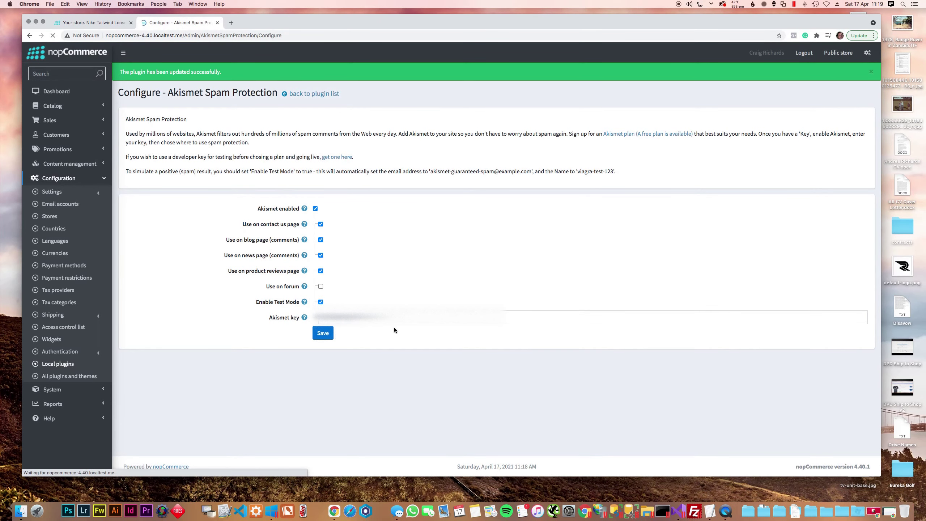
Step: Open the shirt's review form and submit a review titled "Test Review" with the text "Another test comment!"
left_click(94, 23)
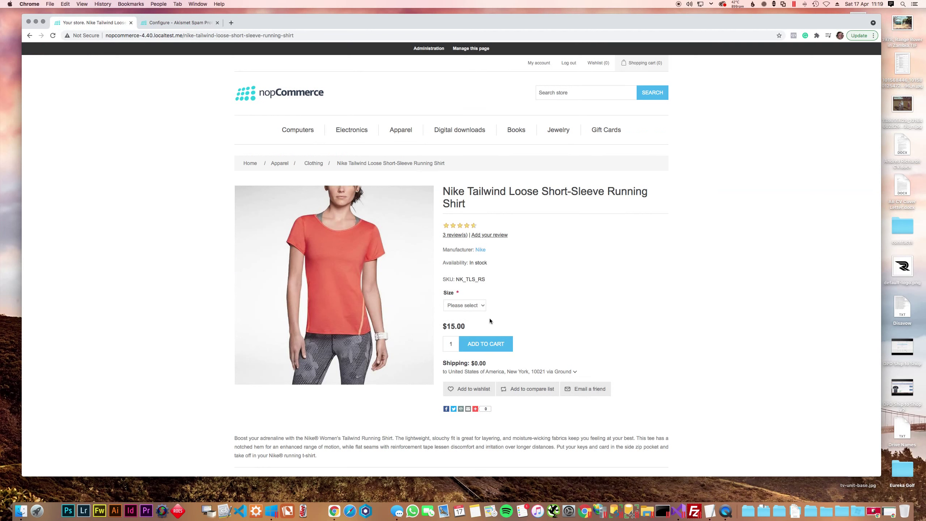
left_click(490, 236)
left_click(425, 217)
left_click(416, 235)
left_click(414, 249)
type("Test comment!")
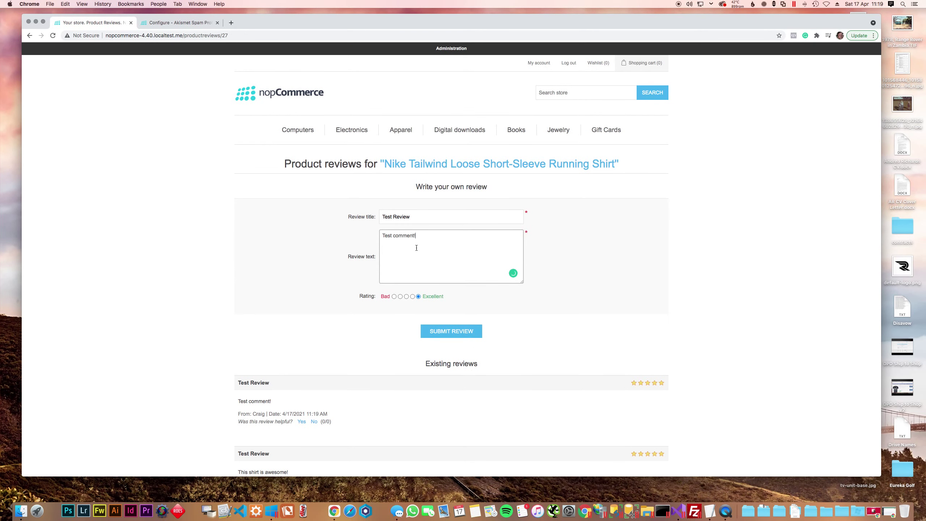
left_click_drag(388, 236, 363, 238)
type("Another")
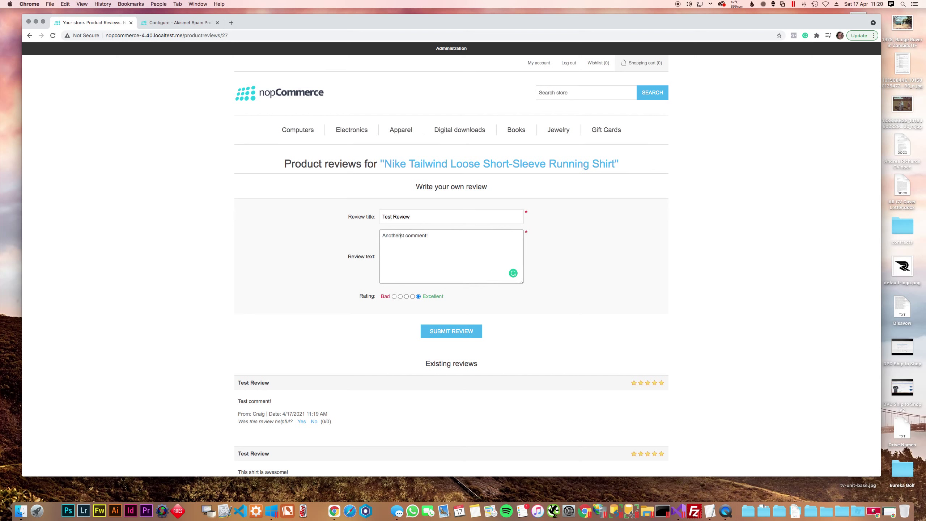
type(" te")
left_click(451, 331)
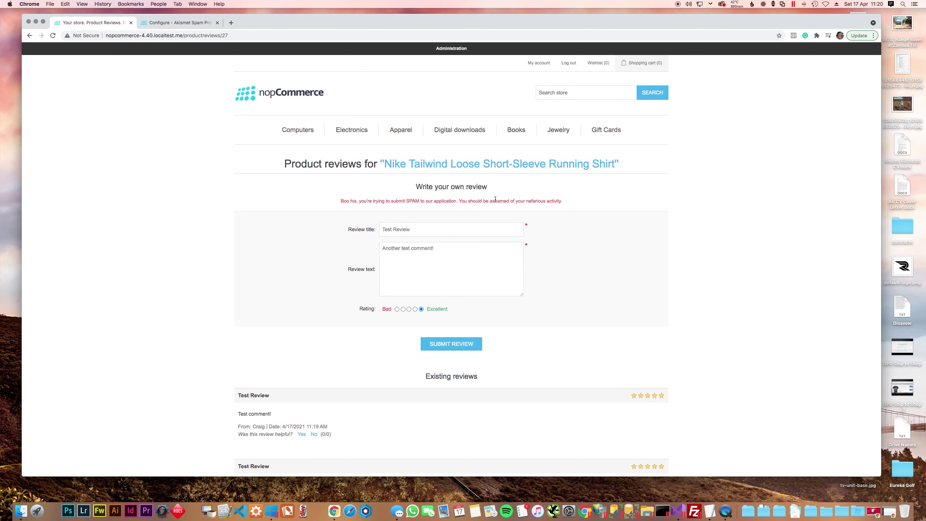
Step: Disable and save Akismet's Test Mode, and resubmit the same review of the shirt
key("ctrl+Tab")
left_click(321, 301)
left_click(324, 331)
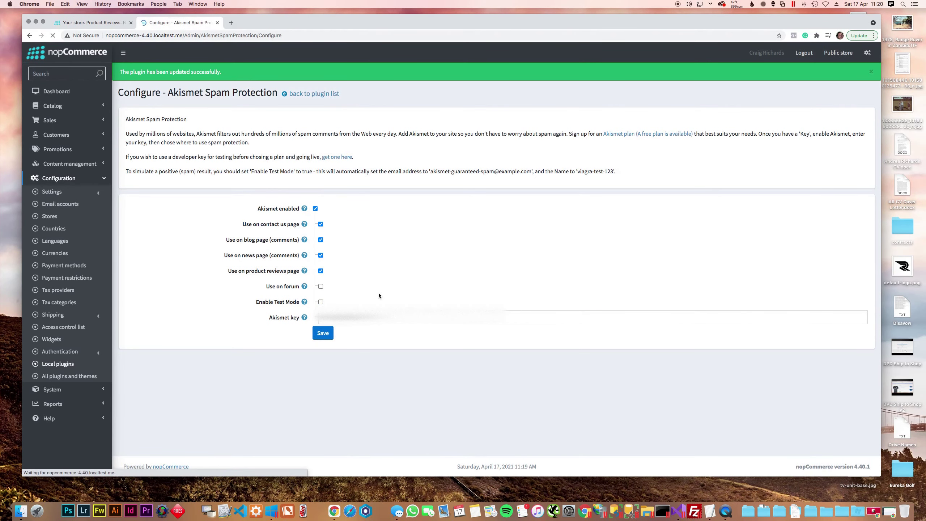
left_click(86, 24)
left_click(452, 344)
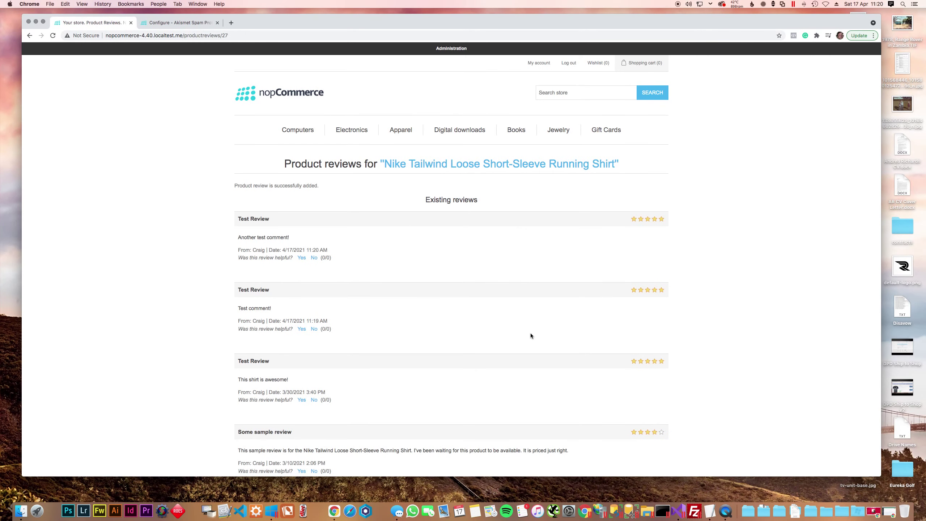
Step: Return to the Akismet Spam Protection configuration page
left_click(176, 23)
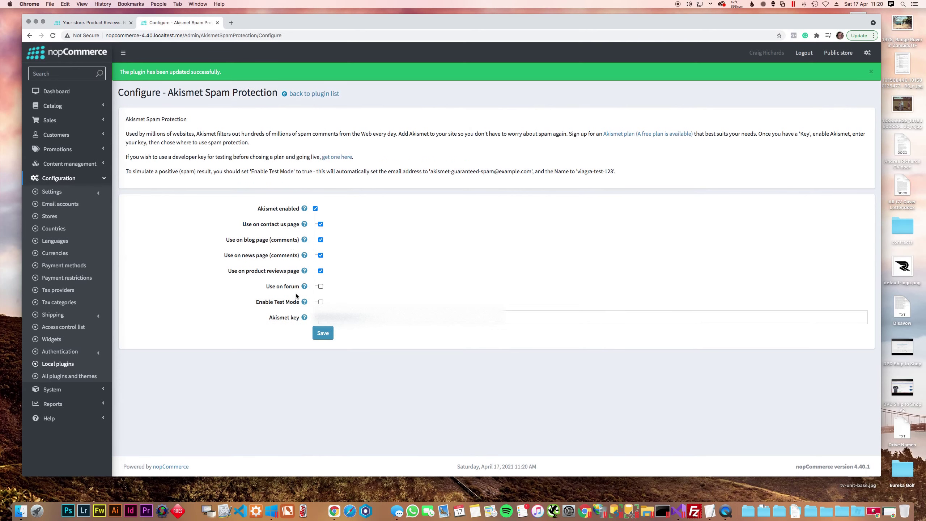